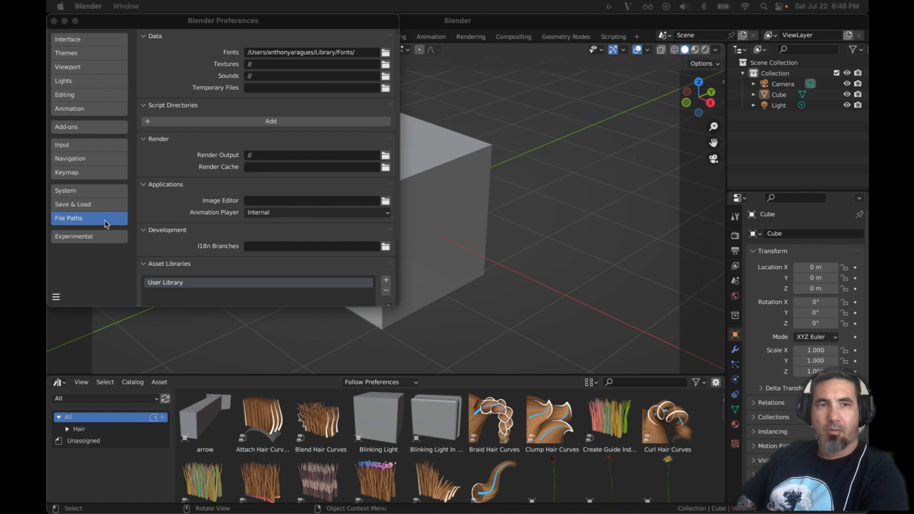
Review the asset library path in the preferences, return to the main window and enlarge the Asset Browser area
scroll(302, 265, down, 4)
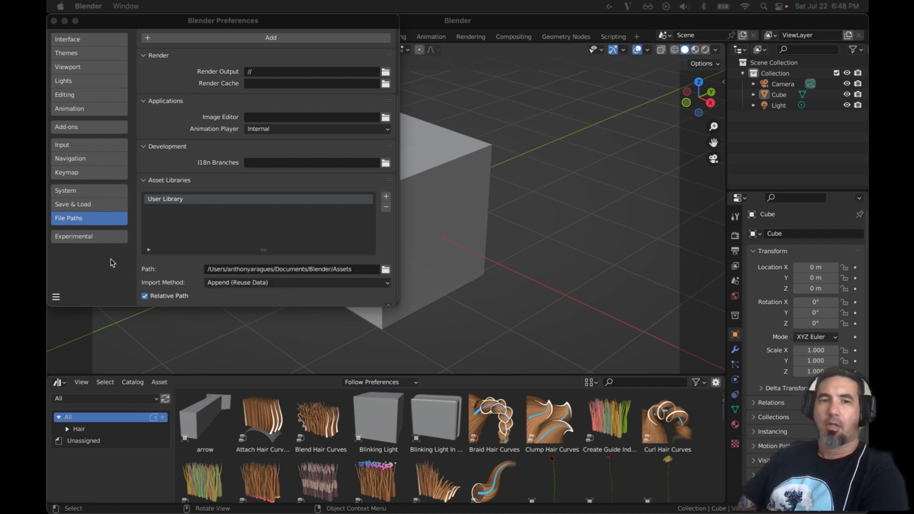
click(476, 380)
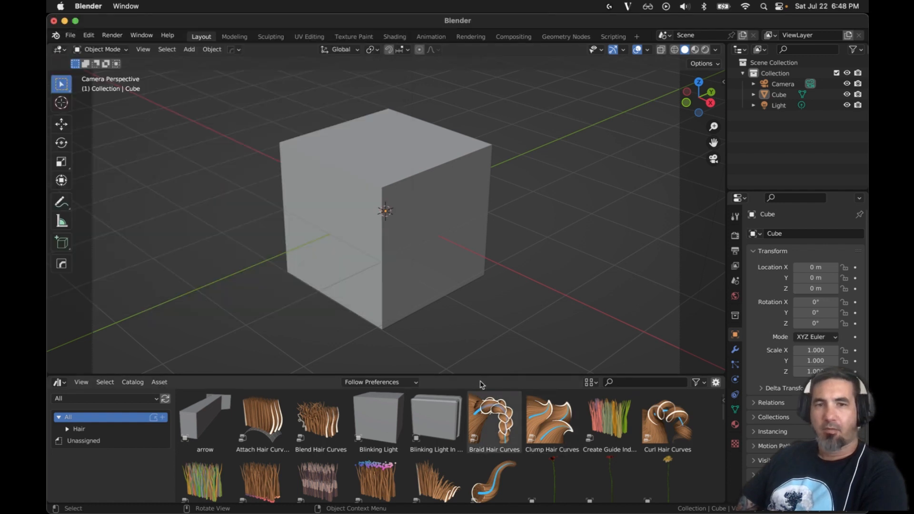
drag(482, 375, 485, 341)
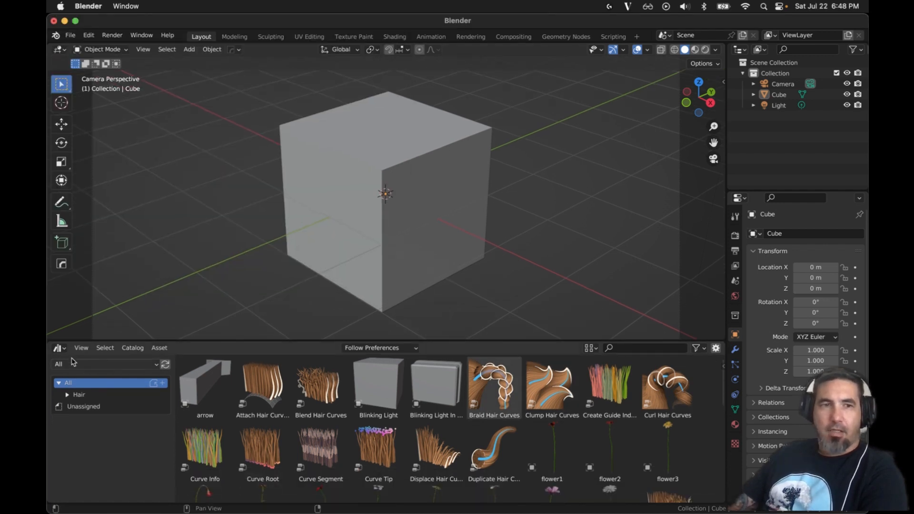
click(59, 348)
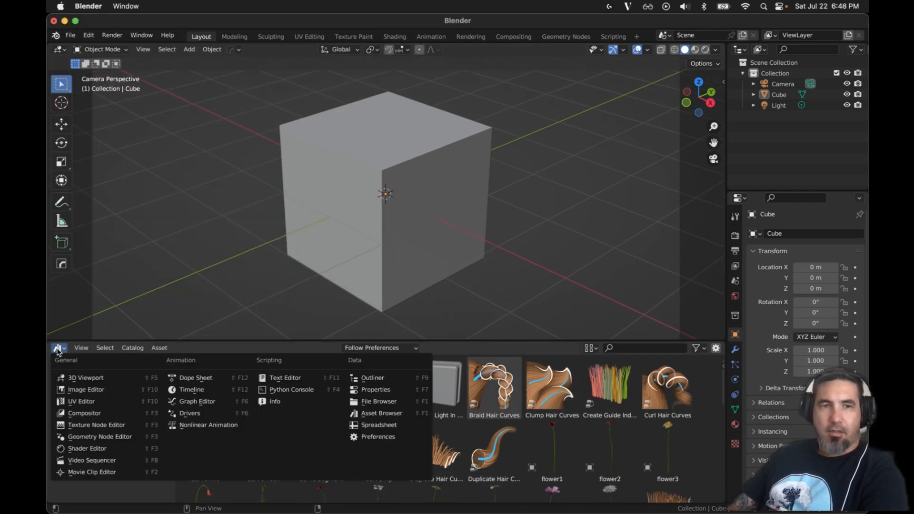
click(404, 415)
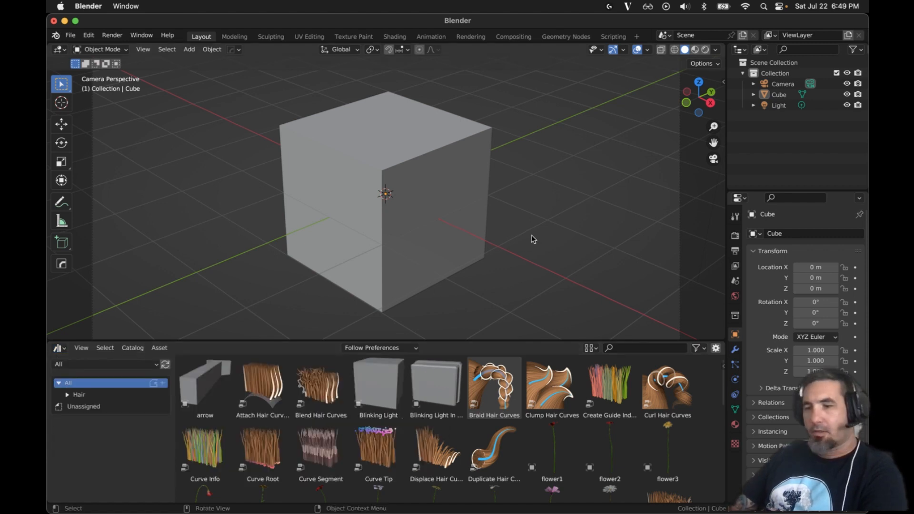
Add a Round Cube mesh, apply an operator preset to elongate it, and shade it smooth with Auto Smooth at 30°
key(shift+a)
mouse_move(530, 236)
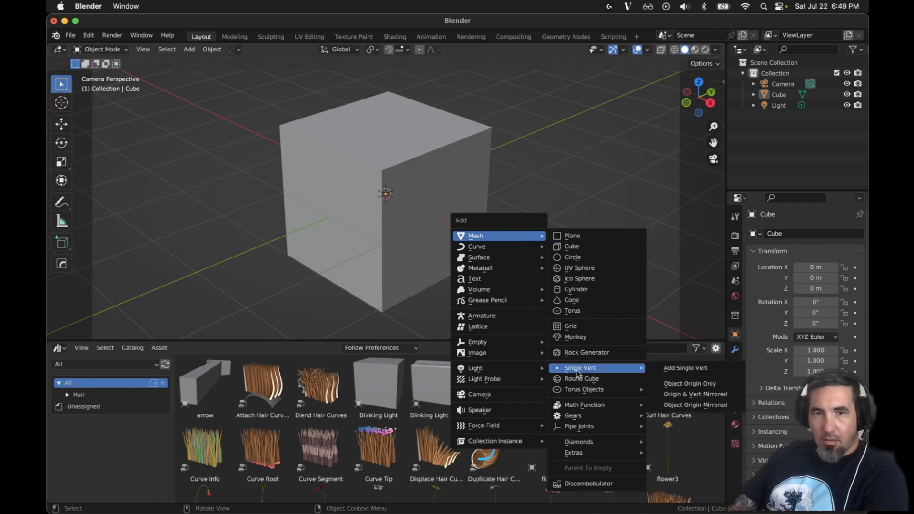
mouse_move(600, 425)
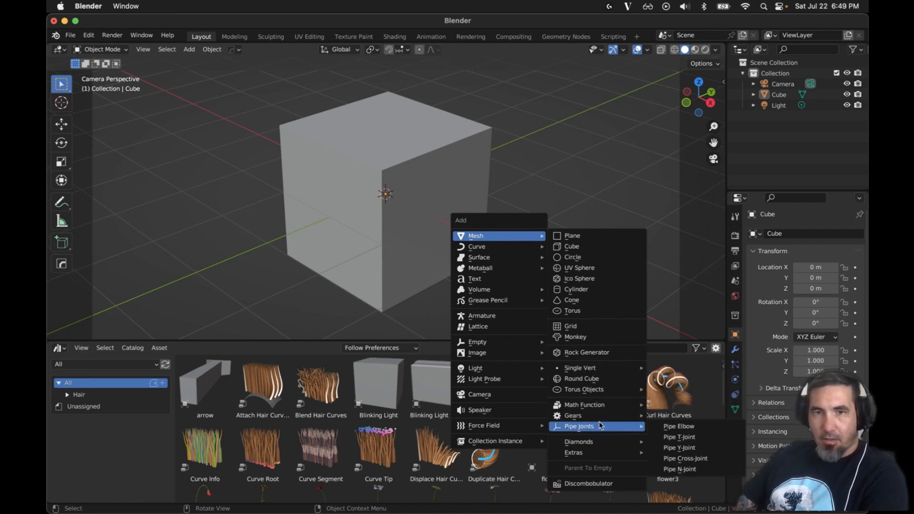
click(581, 378)
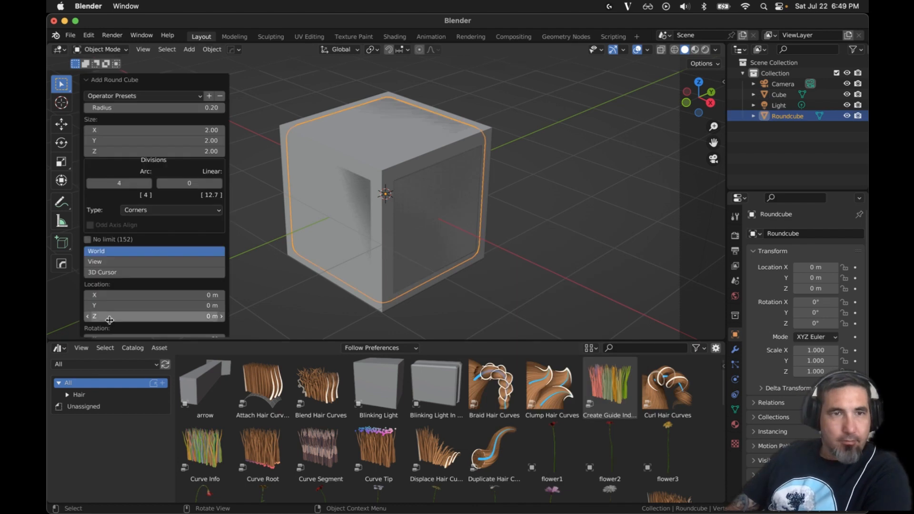
click(138, 96)
click(141, 134)
Apply the sy_black_display material from the KIT OPS mats Special pack to the round cube and show the viewport in Material Preview
key(n)
click(680, 175)
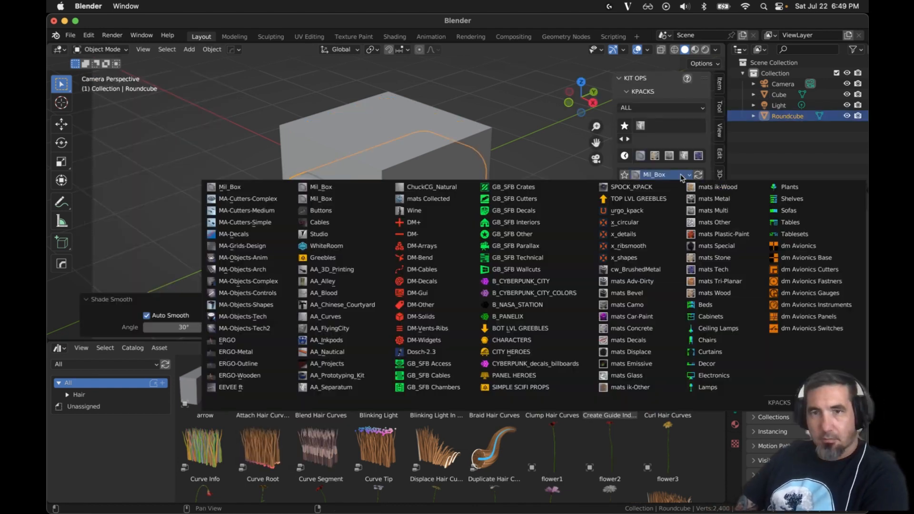
click(713, 290)
click(697, 213)
click(682, 252)
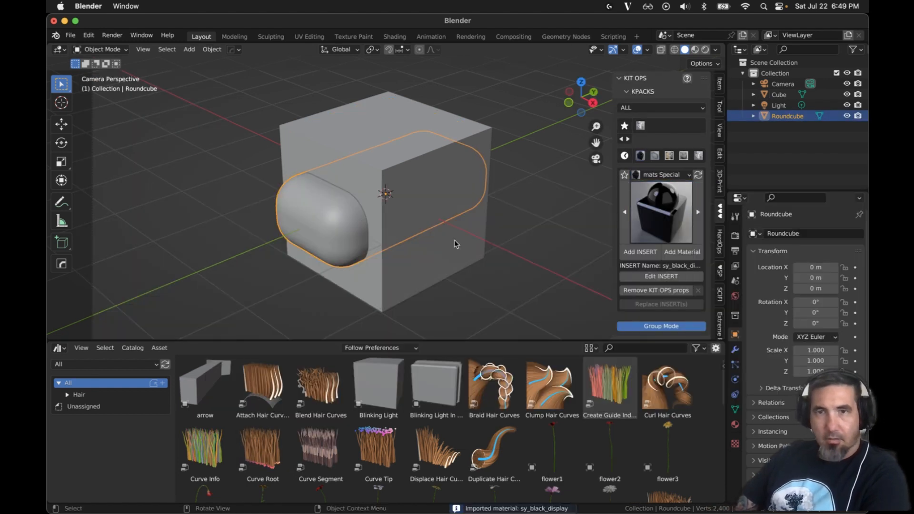
click(695, 49)
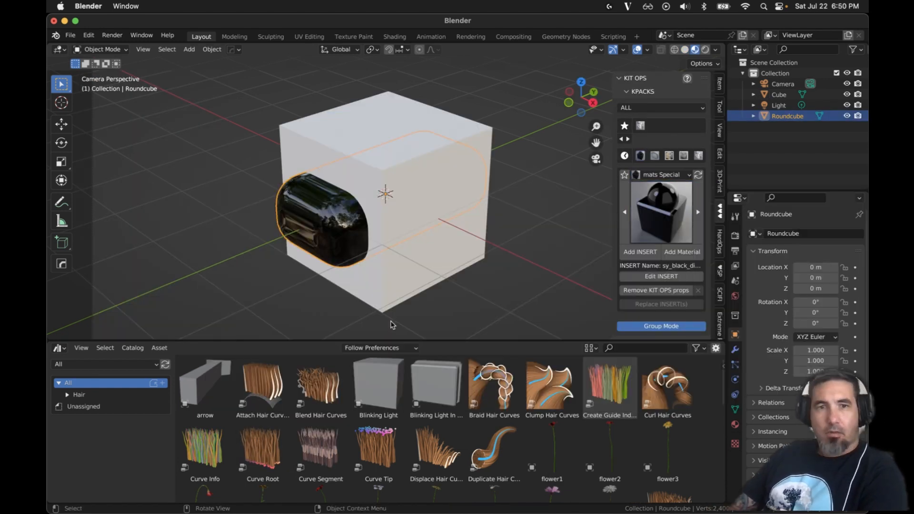
key(Tab)
key(Tab)
right_click(312, 192)
right_click(310, 227)
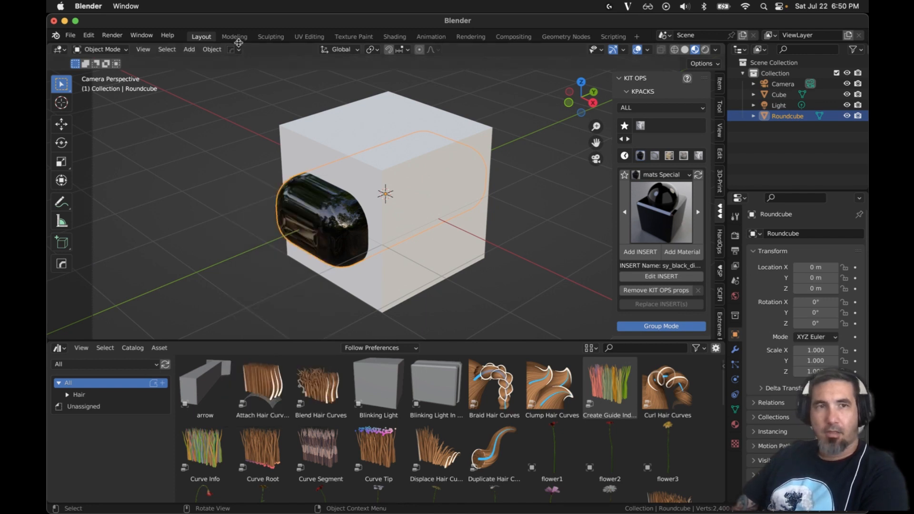
Mark the round cube as an asset and locate it among the assets in the Asset Browser
click(211, 50)
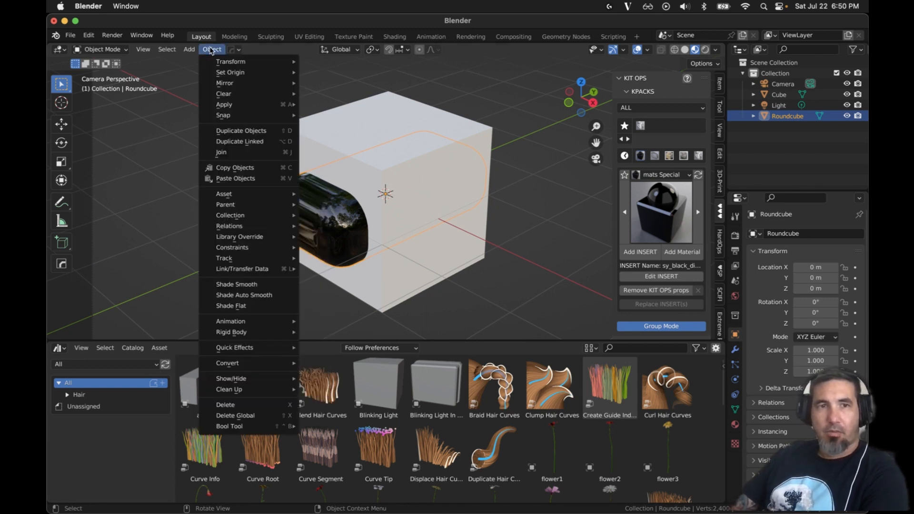
mouse_move(252, 194)
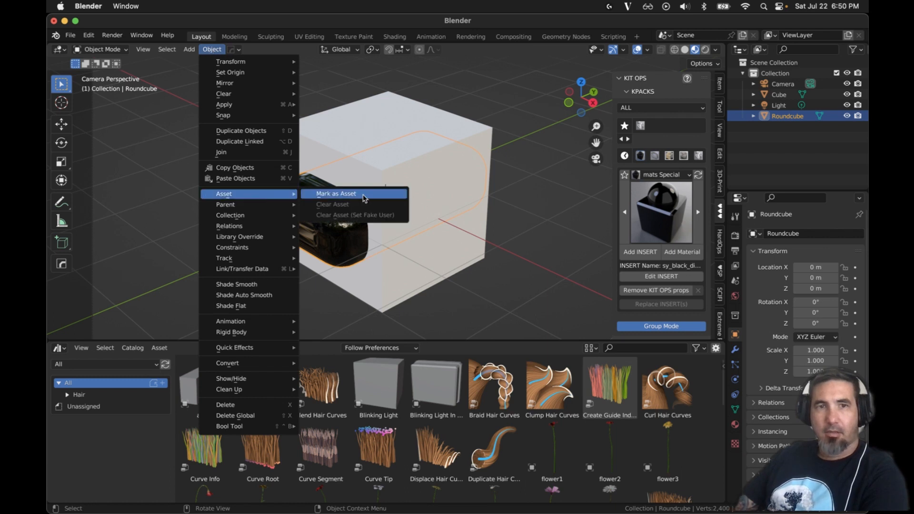
click(365, 196)
scroll(514, 401, down, 3)
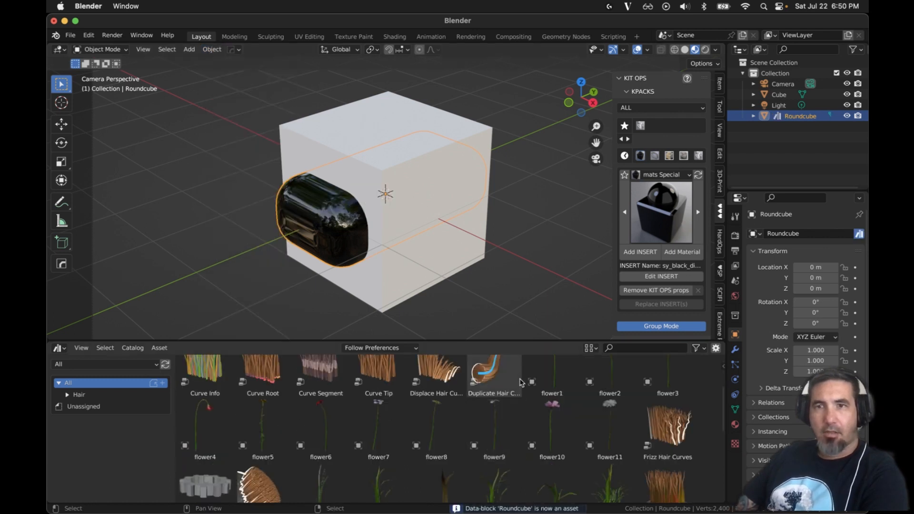
scroll(516, 395, down, 6)
scroll(519, 385, up, 8)
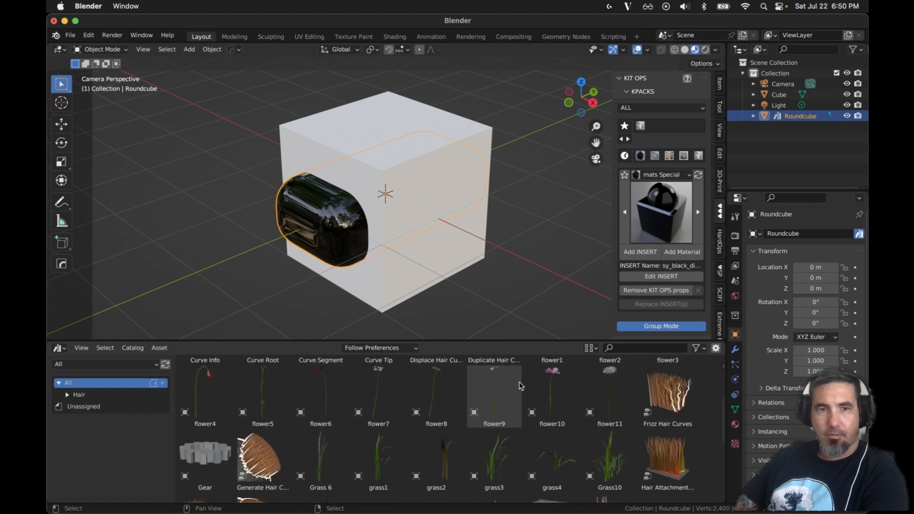
scroll(514, 400, down, 11)
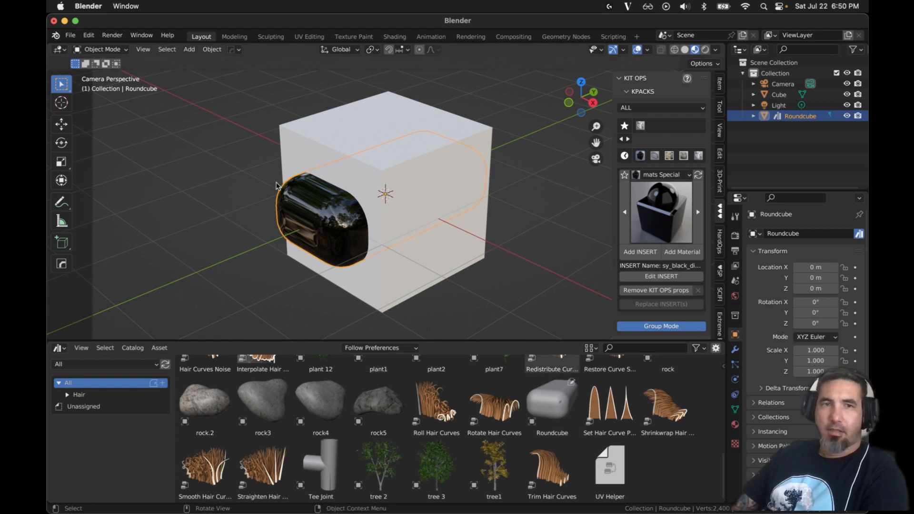
Delete the original round cube from the scene and undo the deletion
key(x)
click(295, 202)
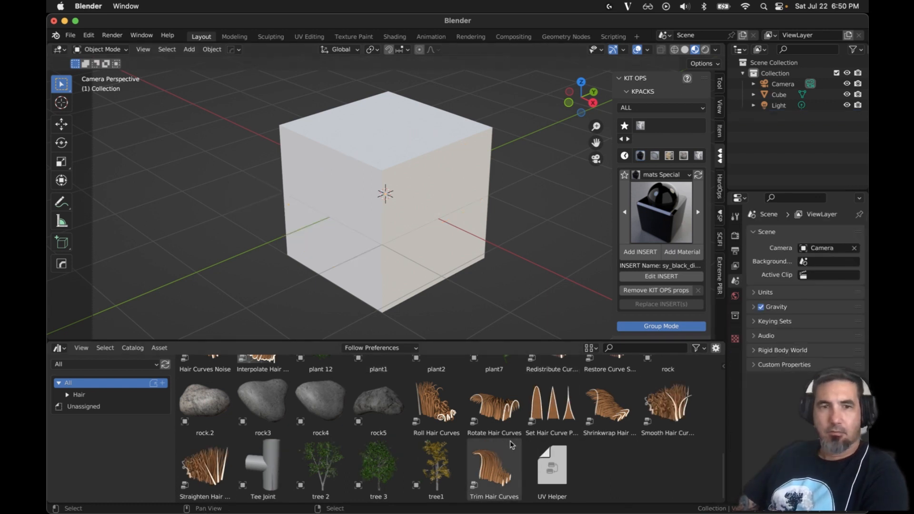
key(super+z)
Place five copies of the Roundcube asset from the Asset Browser on the four sides and the top of the cube
drag(552, 404, 434, 208)
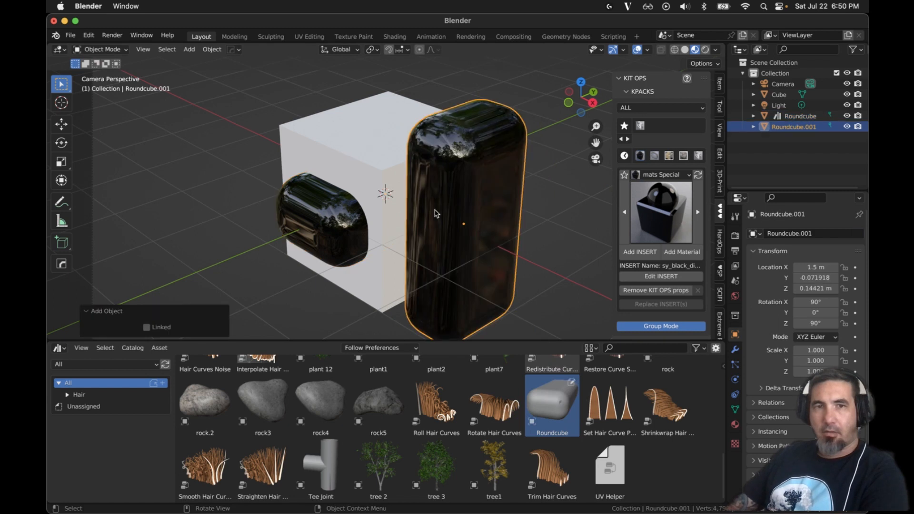
middle_drag(304, 189, 450, 204)
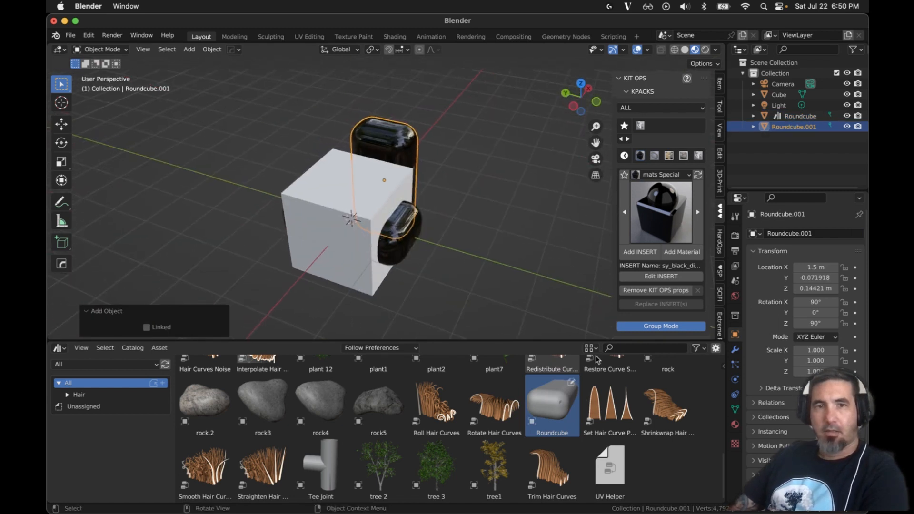
drag(554, 403, 327, 232)
middle_drag(417, 265, 523, 259)
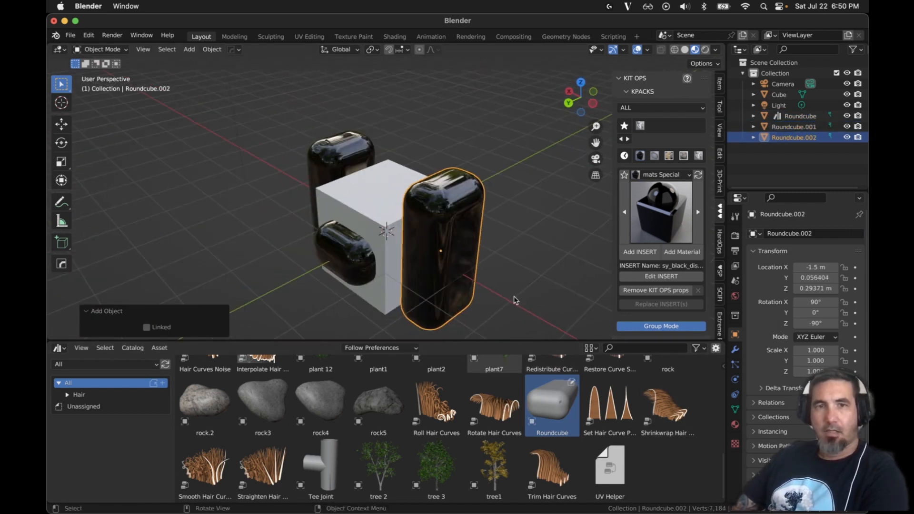
drag(552, 404, 364, 262)
middle_drag(363, 262, 407, 269)
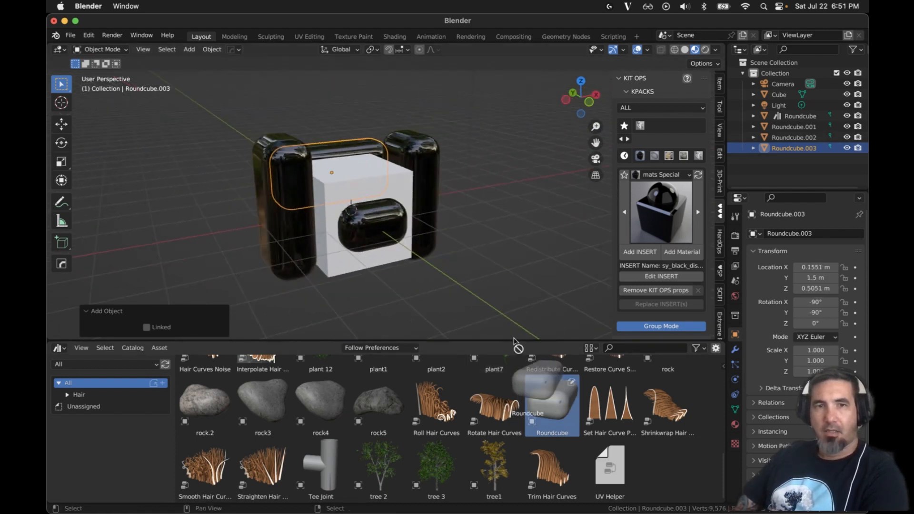
drag(548, 402, 379, 198)
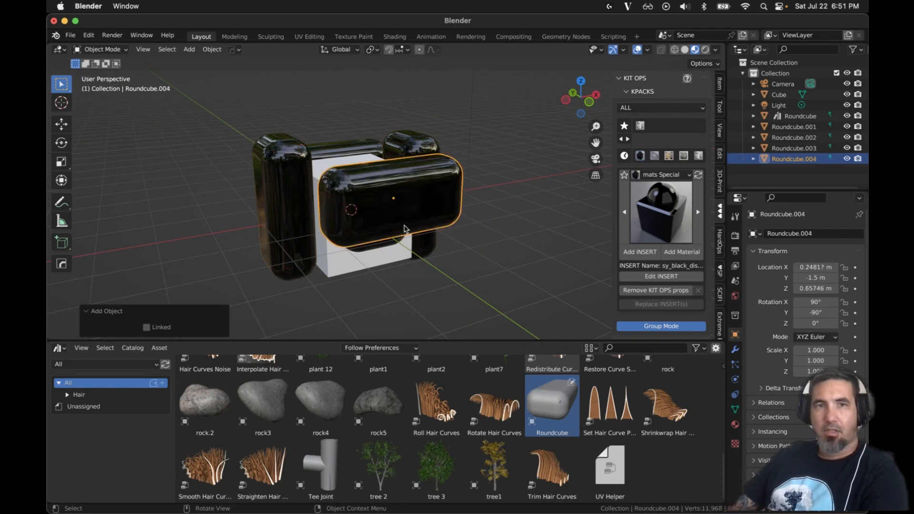
middle_drag(380, 238, 389, 259)
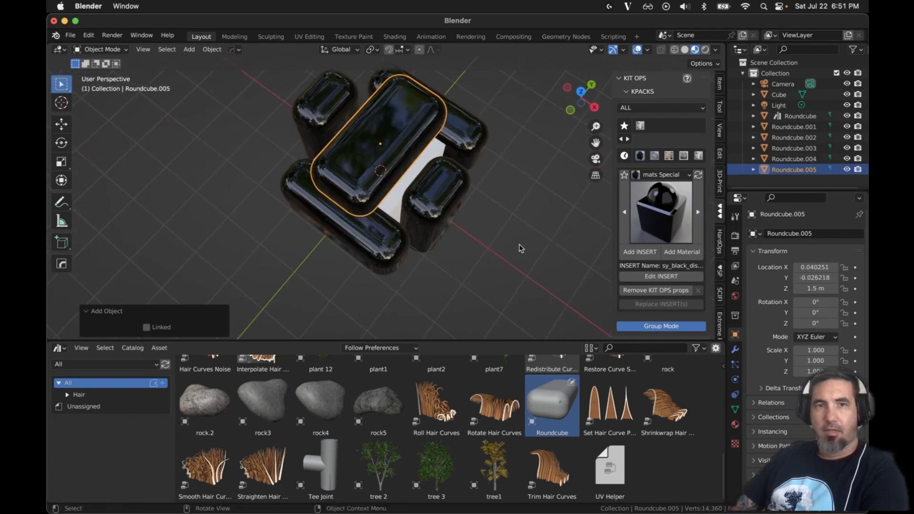
middle_drag(520, 249, 490, 220)
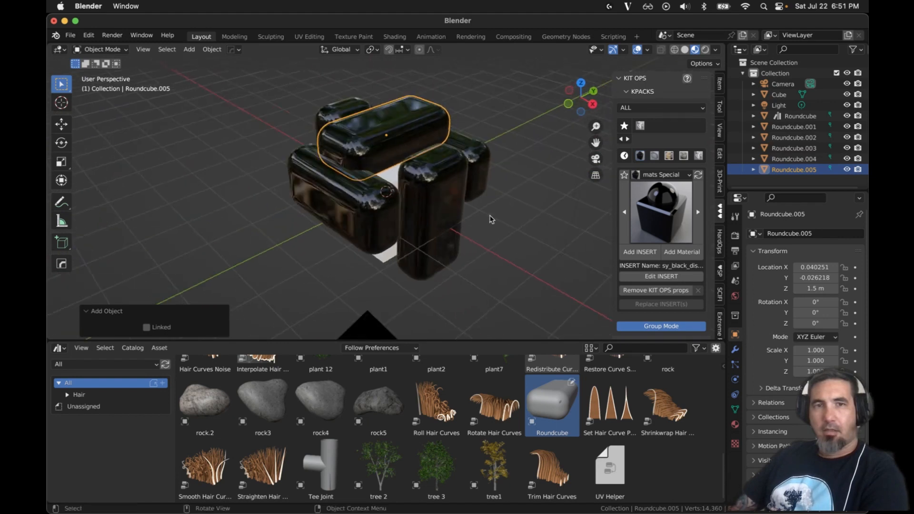
scroll(341, 243, up, 4)
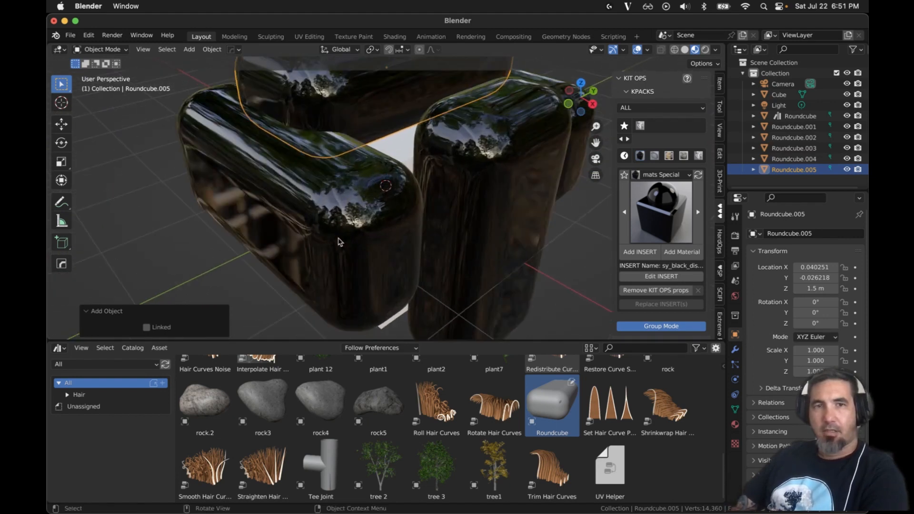
scroll(338, 241, down, 2)
middle_drag(329, 230, 364, 226)
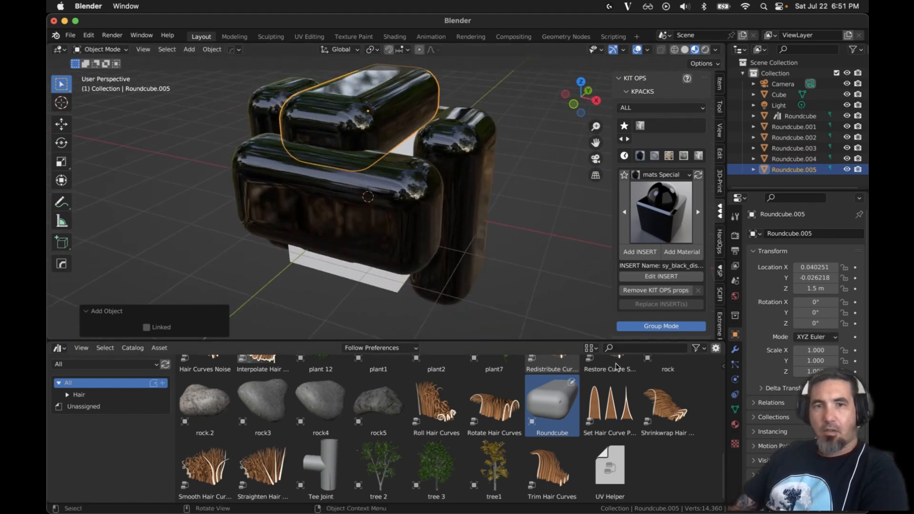
right_click(564, 403)
click(554, 401)
Deselect everything and save the file as demo.blend in the Blender Assets folder
click(515, 272)
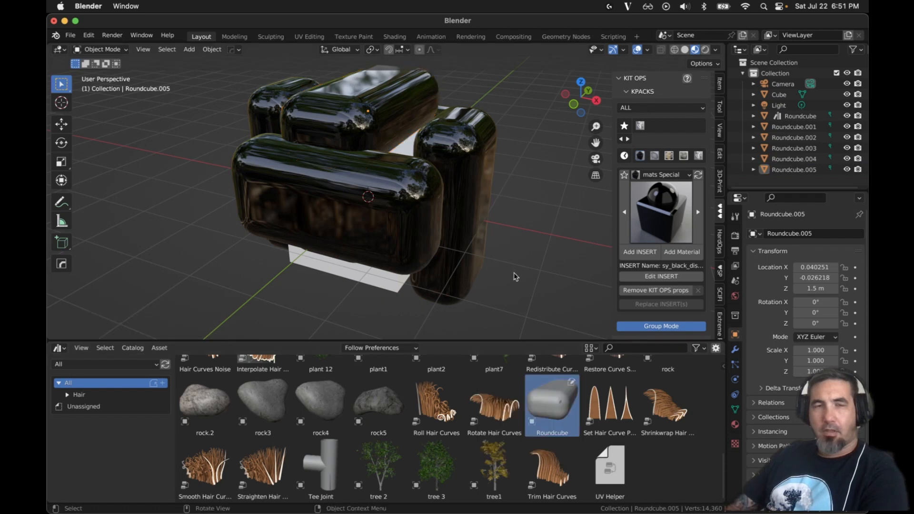
click(70, 35)
click(86, 116)
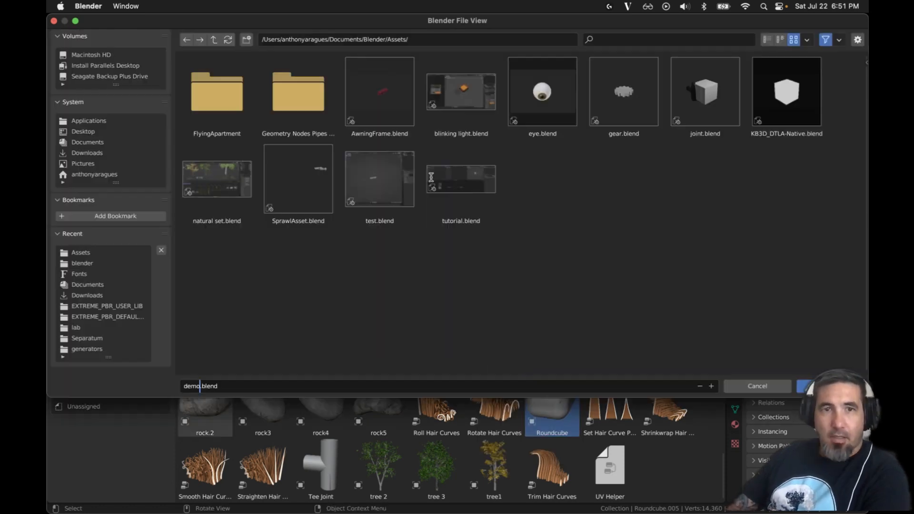
click(828, 386)
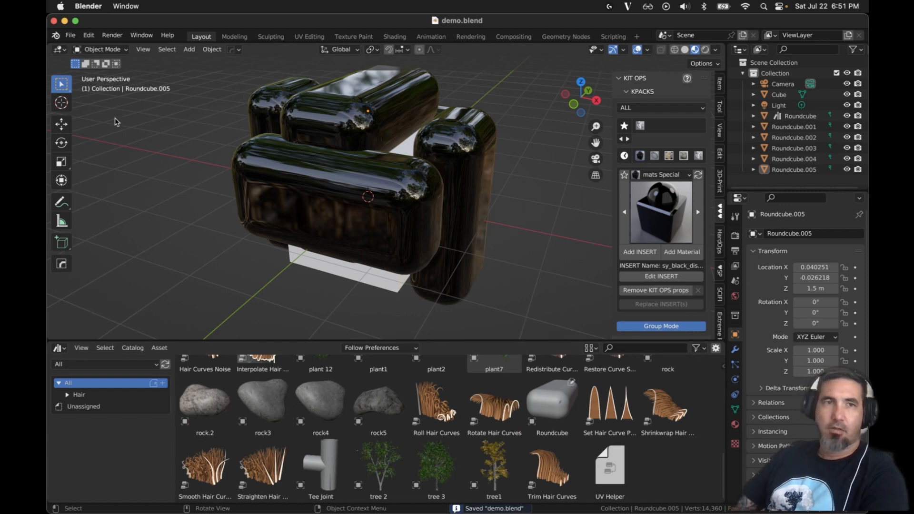
click(70, 35)
mouse_move(88, 35)
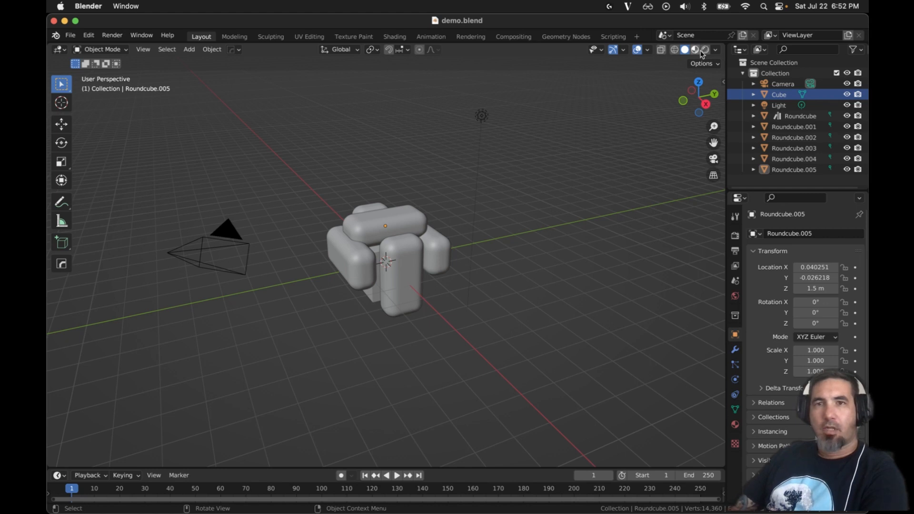
Show demo.blend in Material Preview and isolate the original Roundcube asset object in local view
key(z)
click(409, 300)
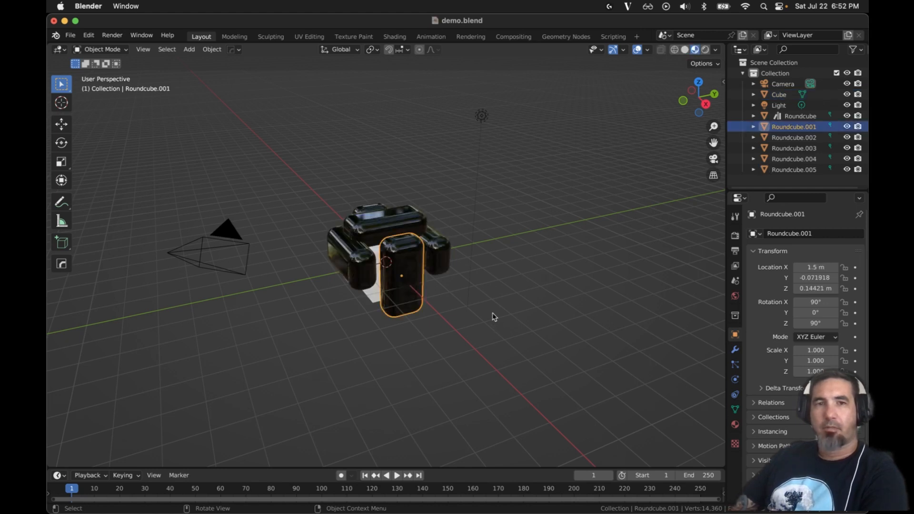
middle_drag(517, 299, 484, 267)
scroll(430, 304, up, 6)
click(800, 116)
key(slash)
middle_drag(381, 304, 420, 290)
Extrude a rectangular patch of vertices on the top of the Roundcube mesh in Edit Mode
key(Tab)
drag(302, 212, 395, 231)
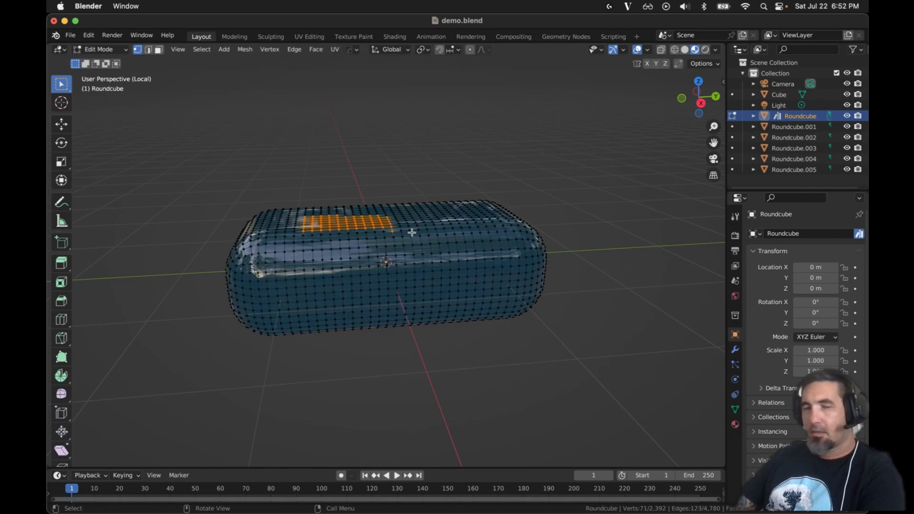
key(e)
drag(460, 245, 508, 281)
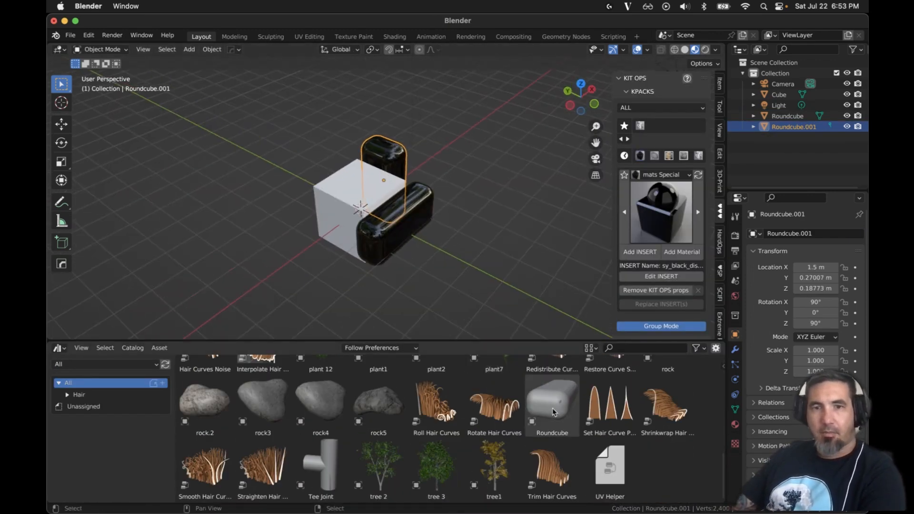
In the other Blender file, place another copy of the Roundcube asset on the cube's negative X side
drag(553, 412, 328, 234)
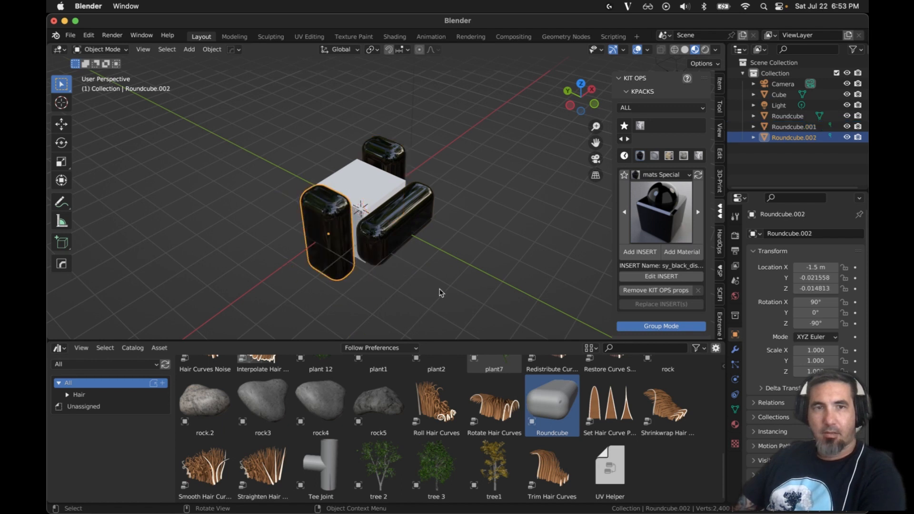
Place another copy of the Roundcube asset on the cube's positive Y side
middle_drag(439, 293, 541, 243)
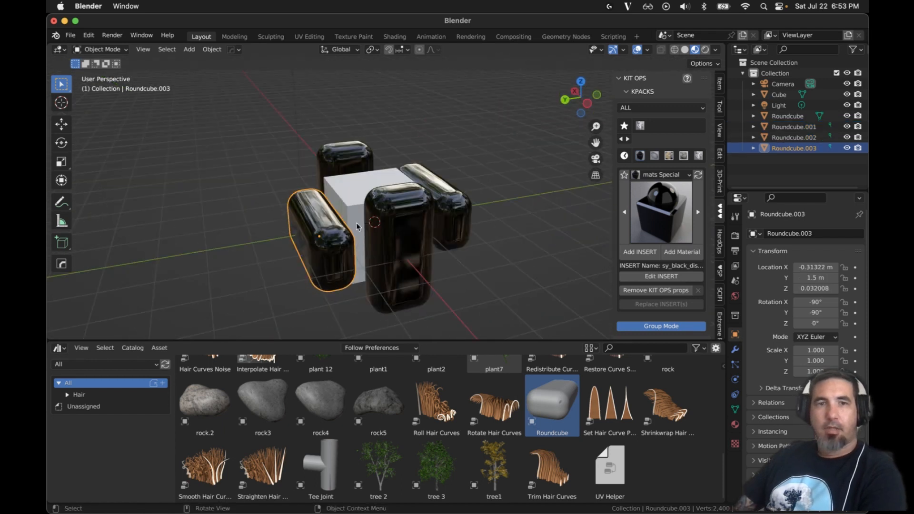
middle_drag(225, 200, 264, 217)
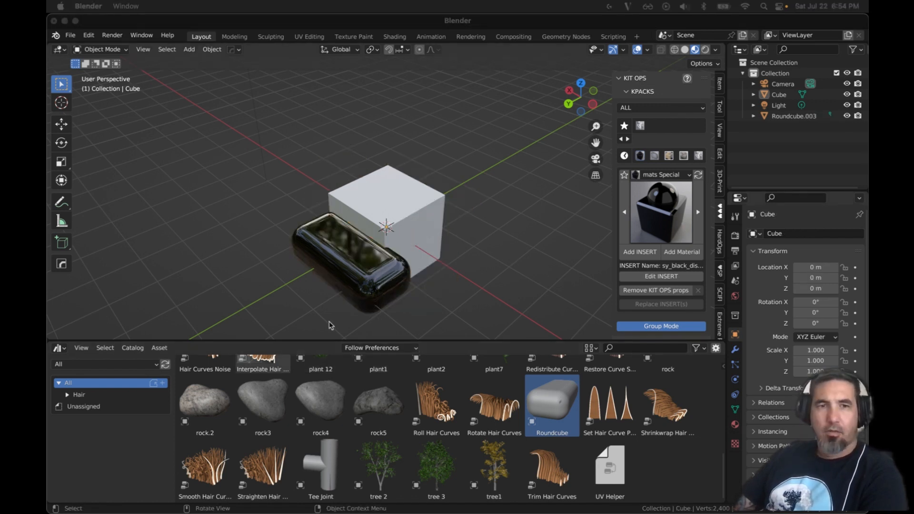
Enlarge the 3D viewport by shrinking the Asset Browser and move the Roundcube along global X to about 0.012 m, in line with the cube
click(445, 340)
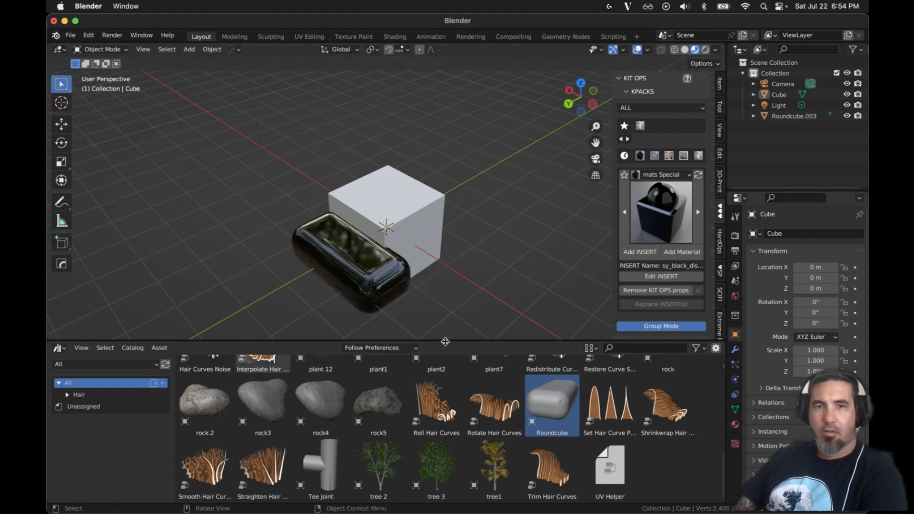
drag(445, 340, 435, 424)
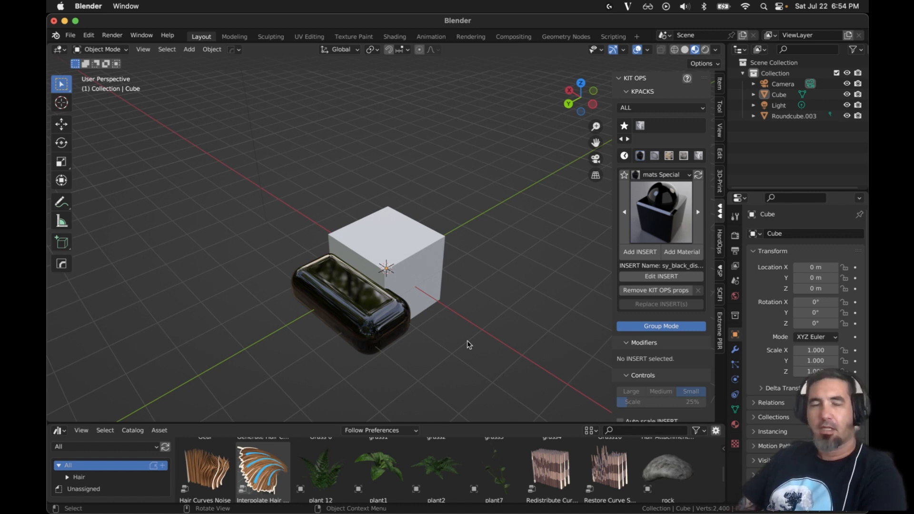
click(349, 329)
middle_drag(459, 341, 493, 371)
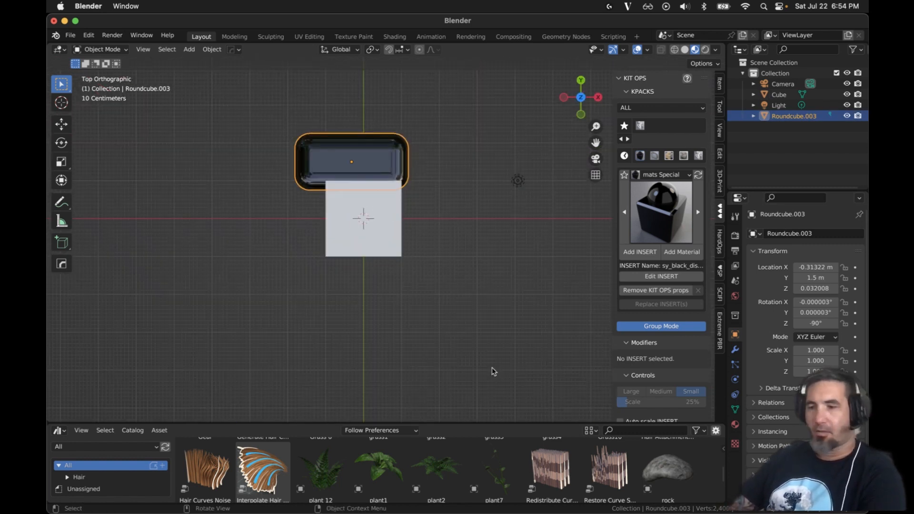
key(g)
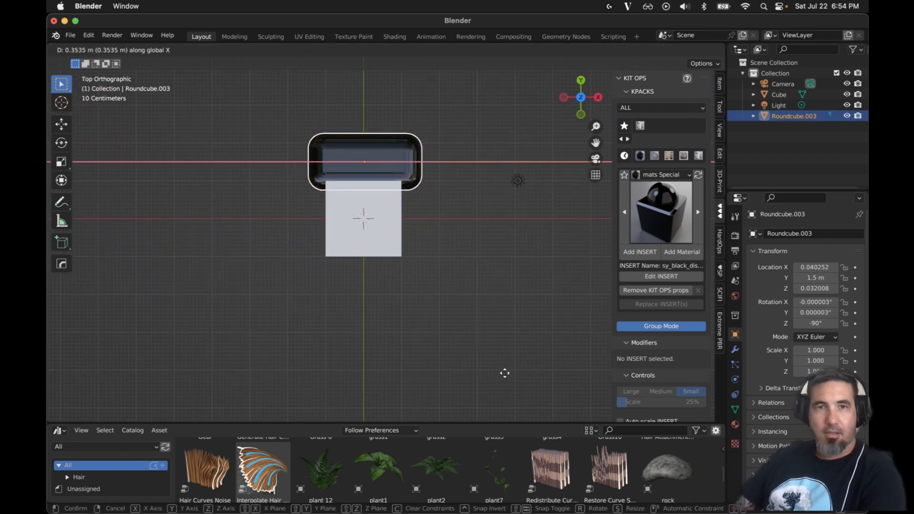
click(503, 371)
click(484, 302)
middle_drag(484, 302, 458, 272)
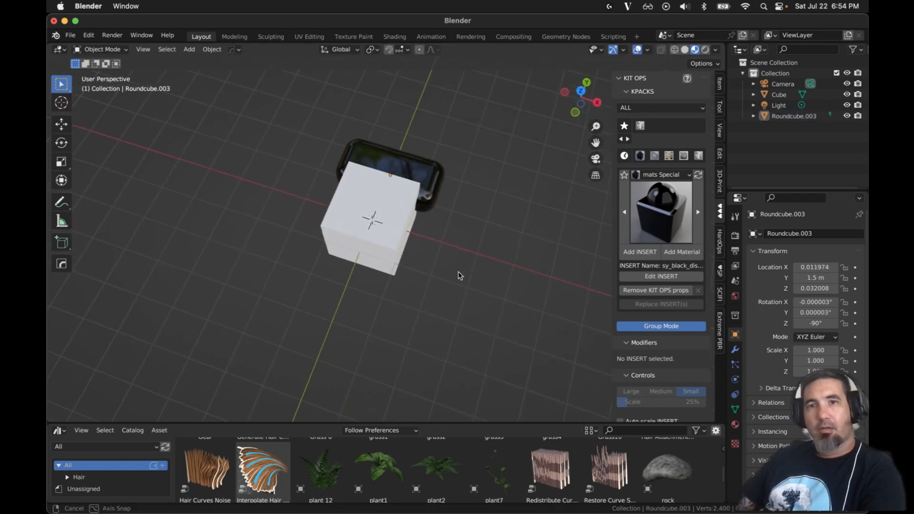
Show the AA_Separatum KPACK in KIT OPS and select the Roundcube as the object for a new INSERT
click(641, 126)
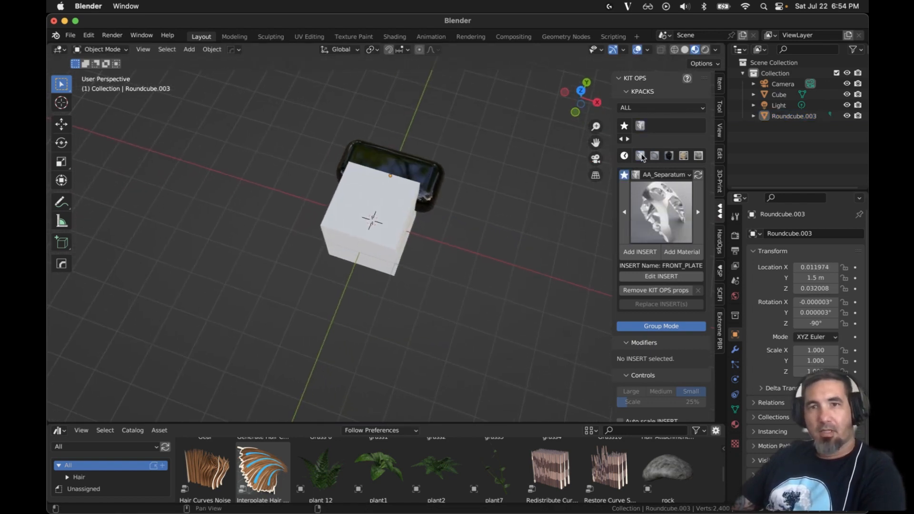
click(667, 214)
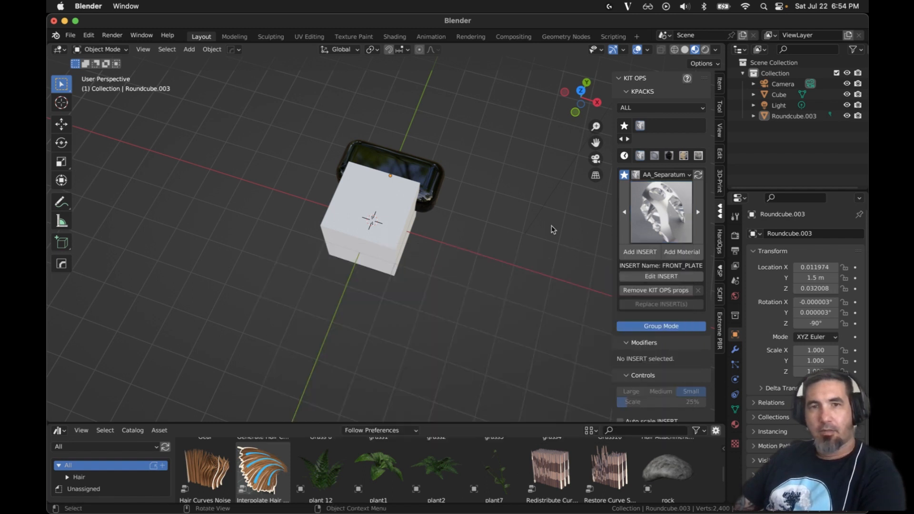
click(427, 170)
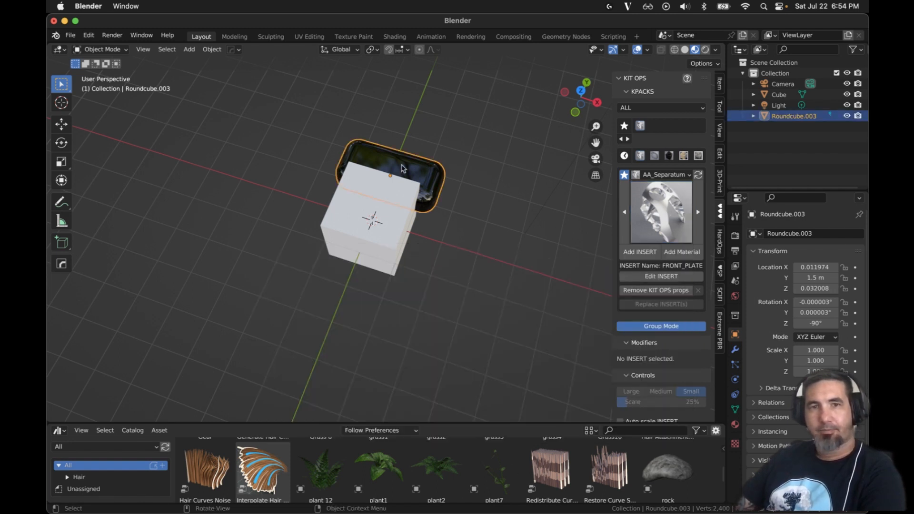
right_click(369, 143)
mouse_move(376, 365)
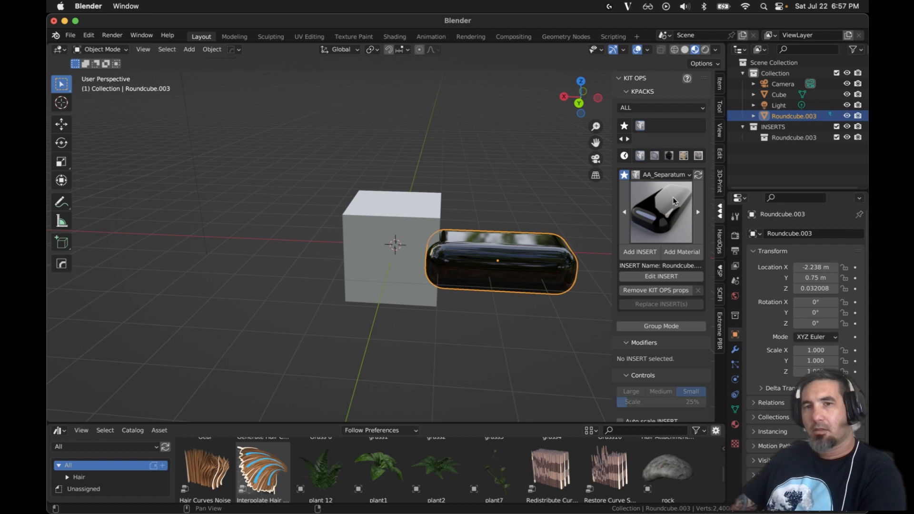
Delete the original Roundcube object beside the cube
middle_drag(542, 282, 527, 262)
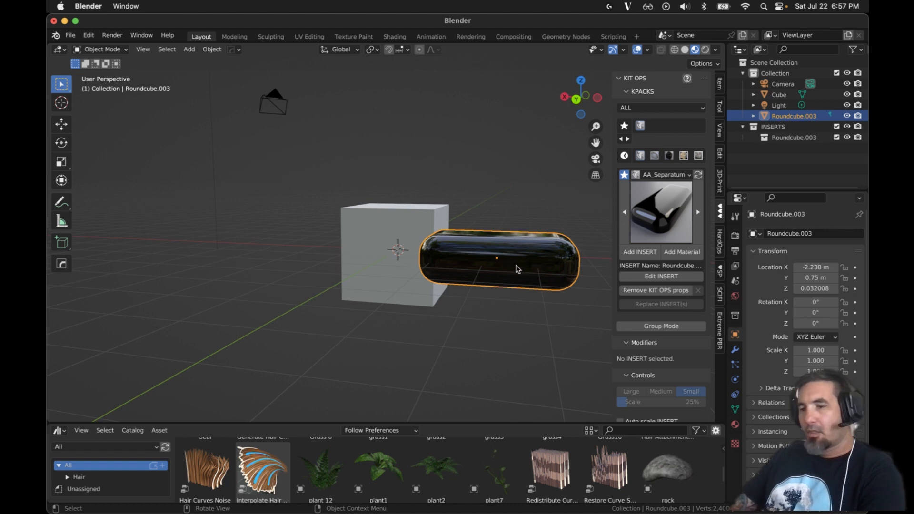
scroll(527, 322, up, 5)
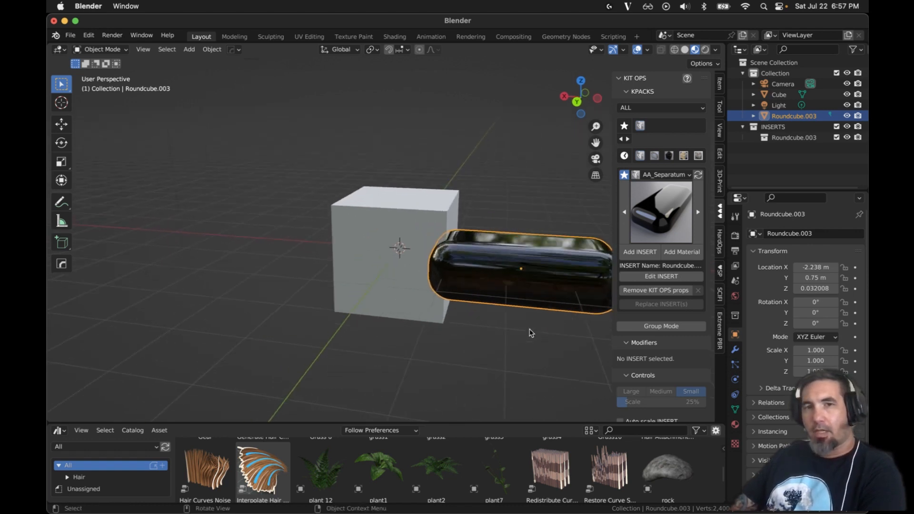
shift+middle_drag(547, 305, 500, 281)
key(x)
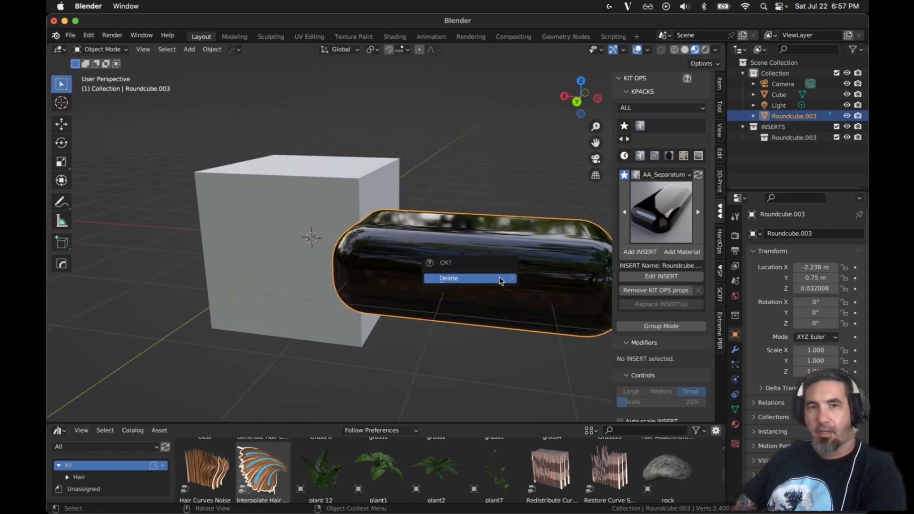
click(500, 281)
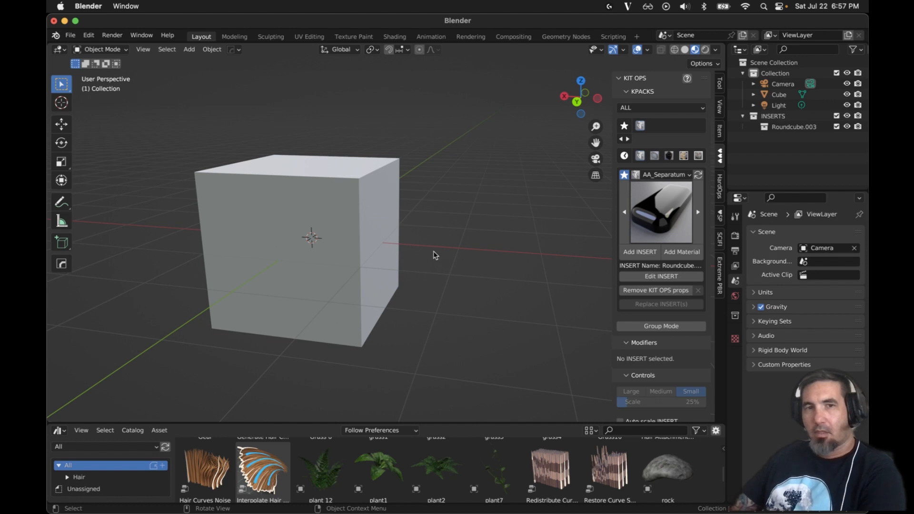
Add the Roundcube INSERT from the AA_Separatum KPACK to the cube, placing it on the negative X face
middle_drag(433, 255, 508, 244)
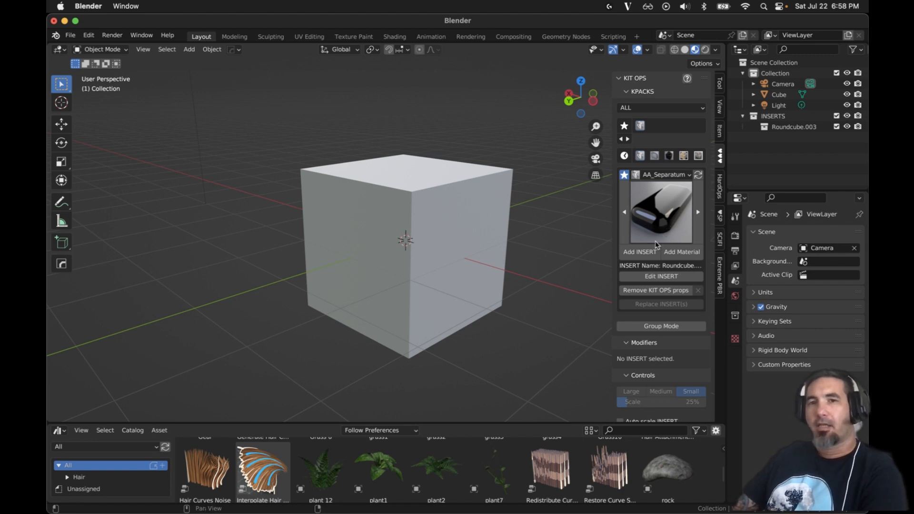
mouse_move(395, 251)
middle_down()
mouse_move(378, 240)
mouse_move(386, 248)
middle_up()
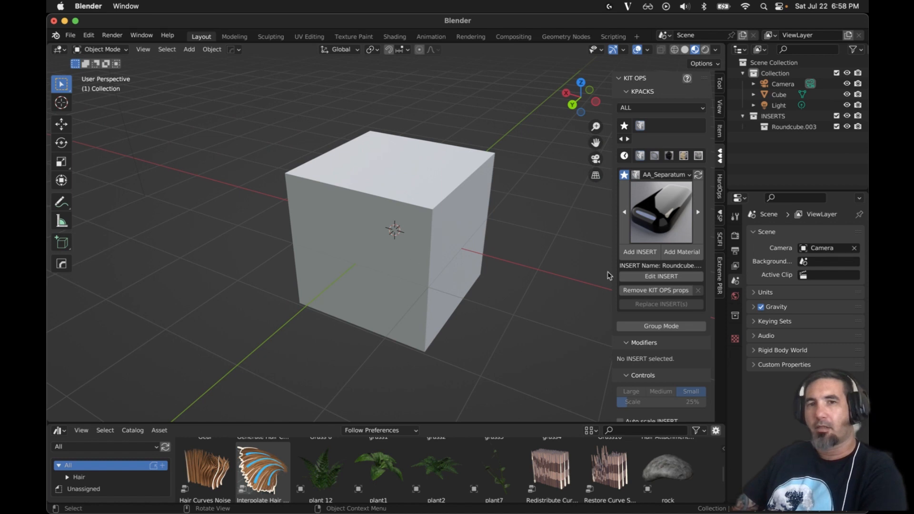
click(445, 254)
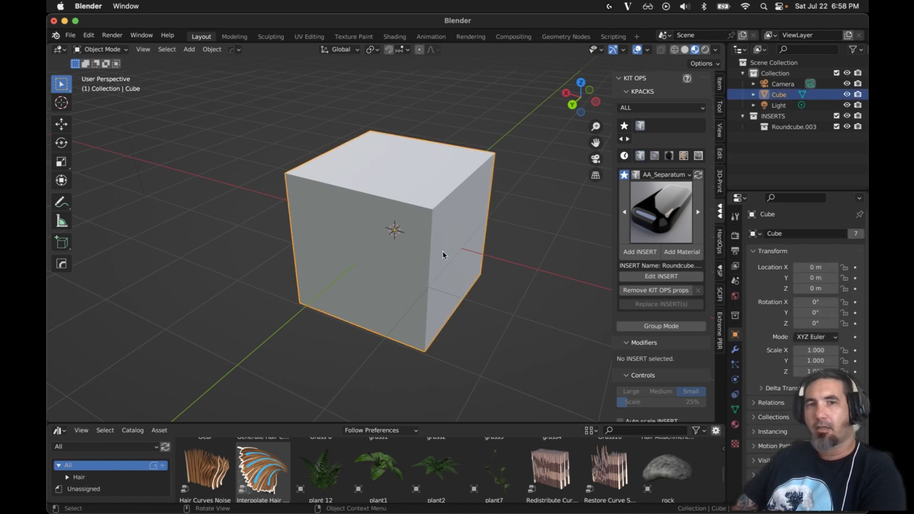
click(650, 255)
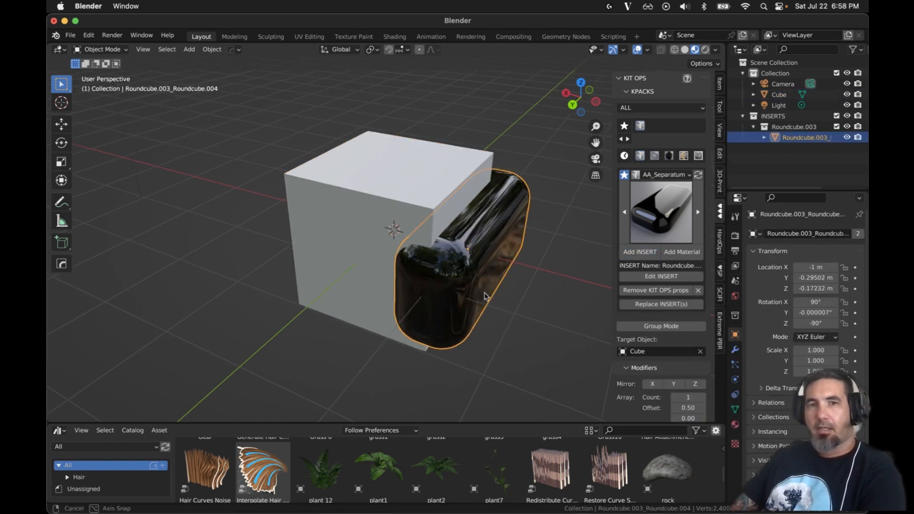
middle_drag(484, 292, 500, 291)
Add a second Roundcube INSERT on the cube's positive Y face
click(336, 250)
click(651, 254)
click(369, 277)
middle_drag(369, 278, 419, 307)
Add a third Roundcube INSERT on the cube's positive X face
click(279, 245)
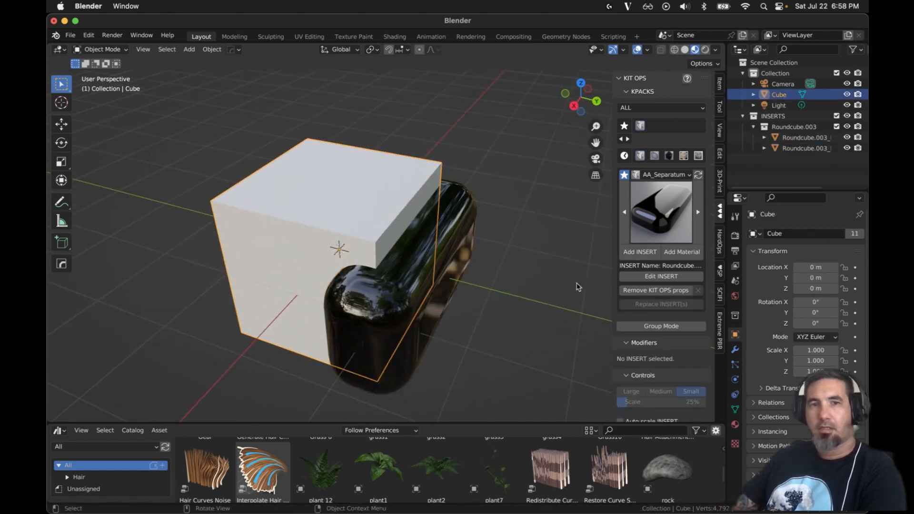
click(625, 254)
click(265, 276)
middle_drag(267, 276, 373, 275)
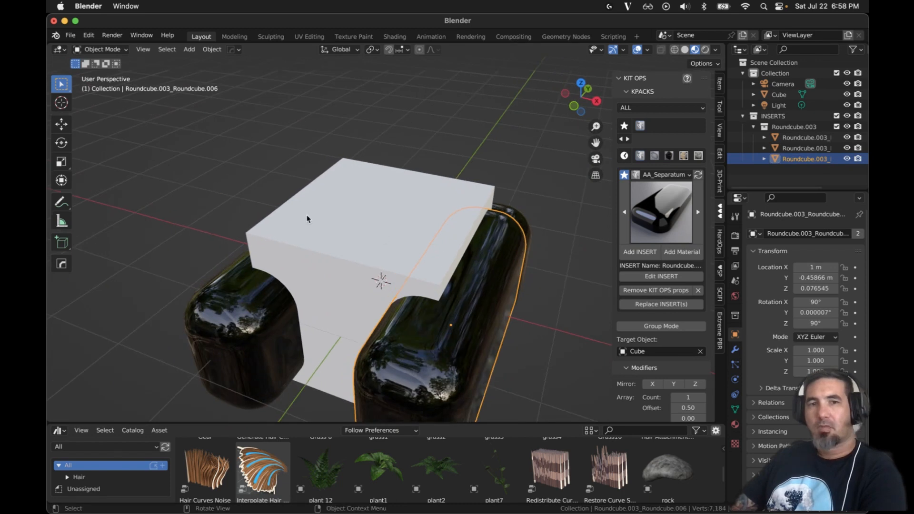
Add a fourth Roundcube INSERT on the cube's top face and view the result through the camera
click(306, 218)
click(648, 253)
click(408, 214)
scroll(563, 306, down, 4)
middle_drag(536, 297, 458, 324)
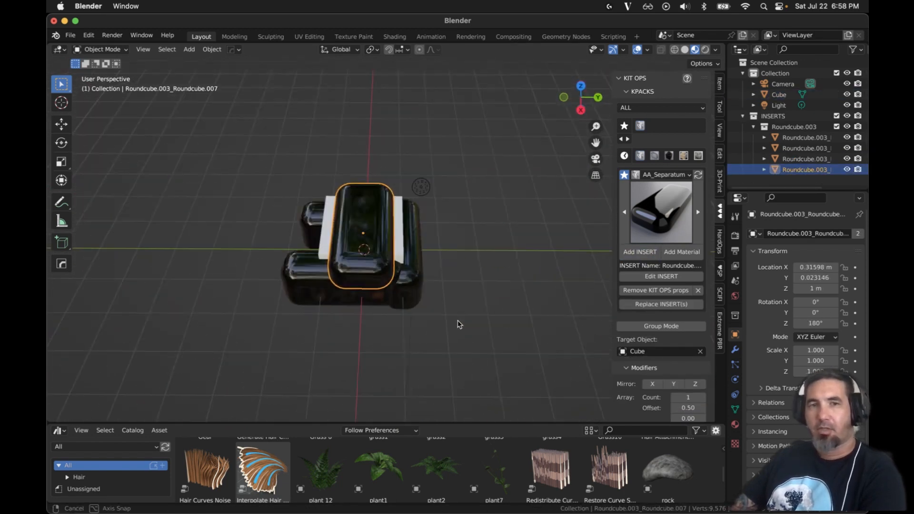
key(KP_0)
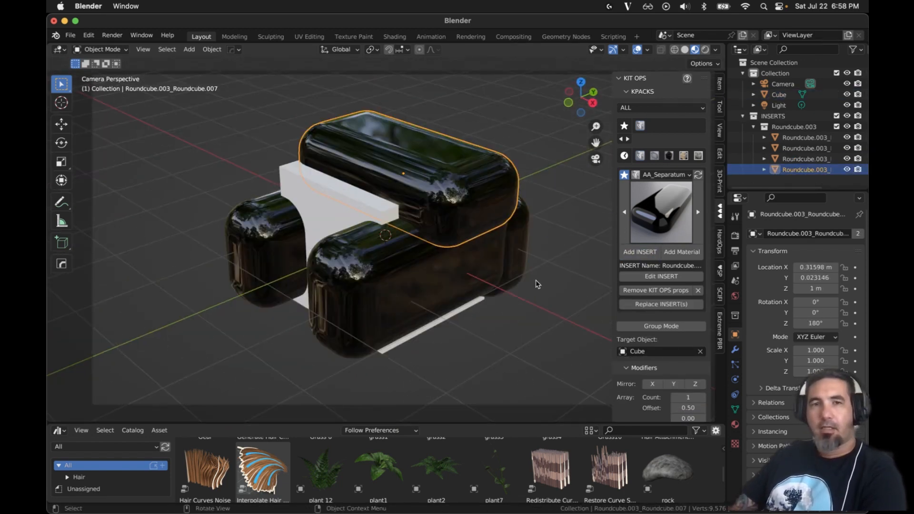
Open the Roundcube INSERT's source file for editing in KIT OPS, discarding the unsaved scene changes
click(642, 277)
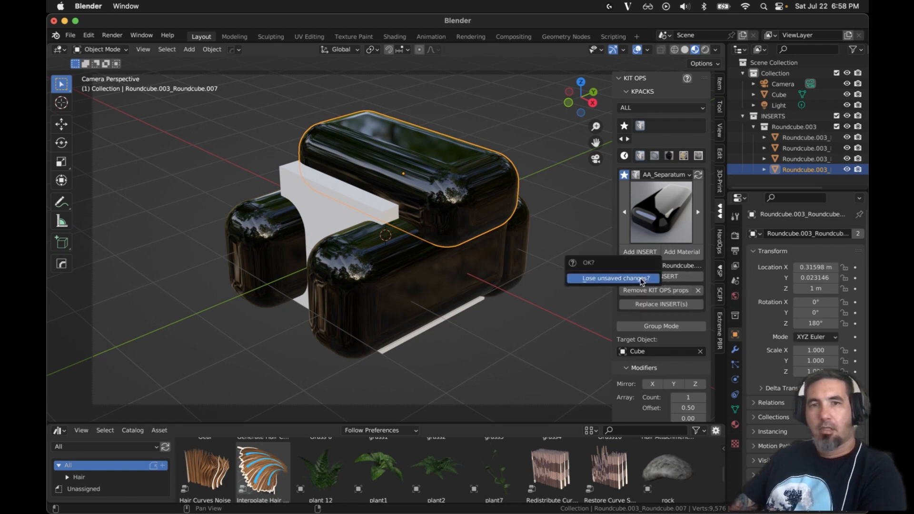
click(642, 278)
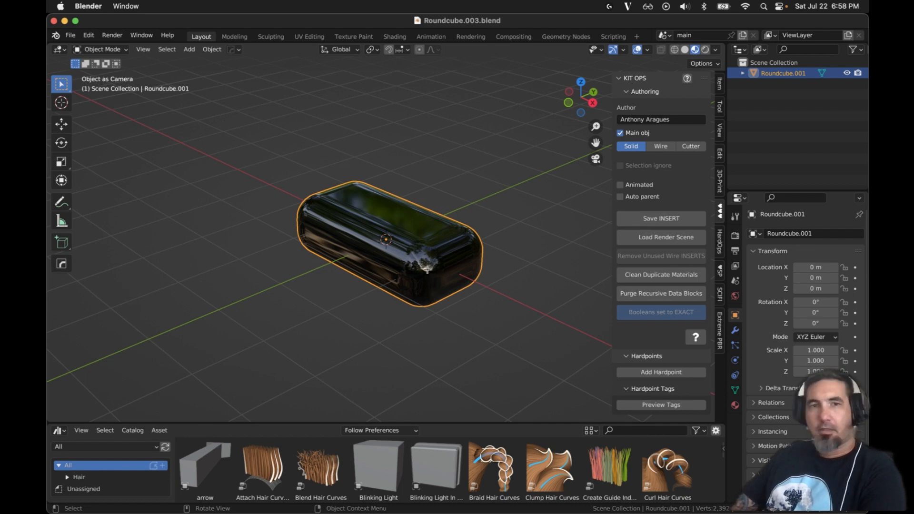
Extrude a rectangular patch of vertices on the Roundcube mesh in Edit Mode and save the INSERT
key(Tab)
drag(375, 205, 415, 236)
key(e)
click(562, 200)
click(661, 218)
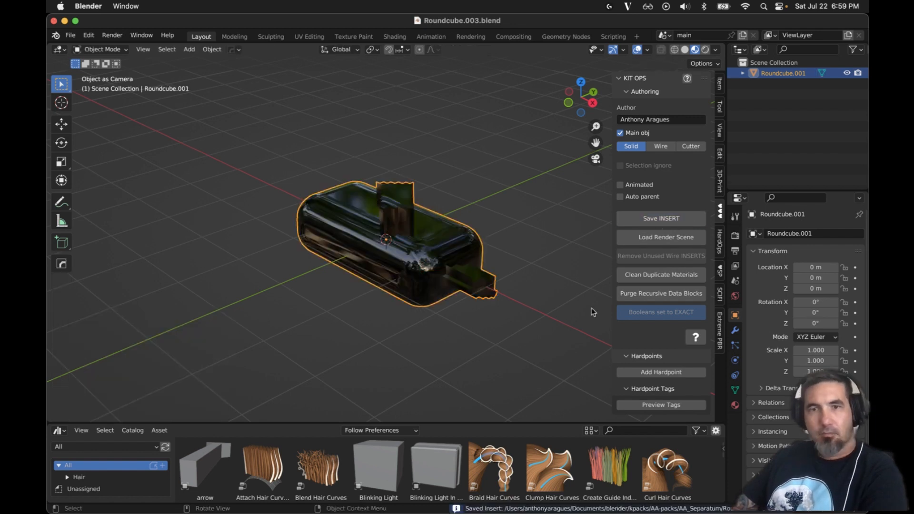
Start a new file and add the edited Roundcube INSERT to the default cube
click(70, 35)
click(186, 47)
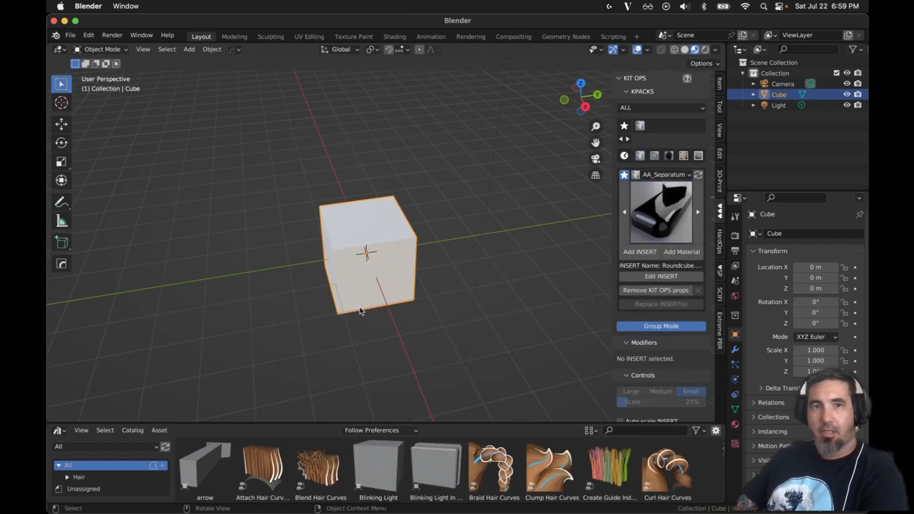
scroll(530, 310, up, 5)
click(640, 252)
click(534, 286)
mouse_move(433, 257)
middle_down()
mouse_move(514, 253)
mouse_move(433, 248)
middle_up()
middle_drag(521, 301, 492, 298)
scroll(494, 312, up, 3)
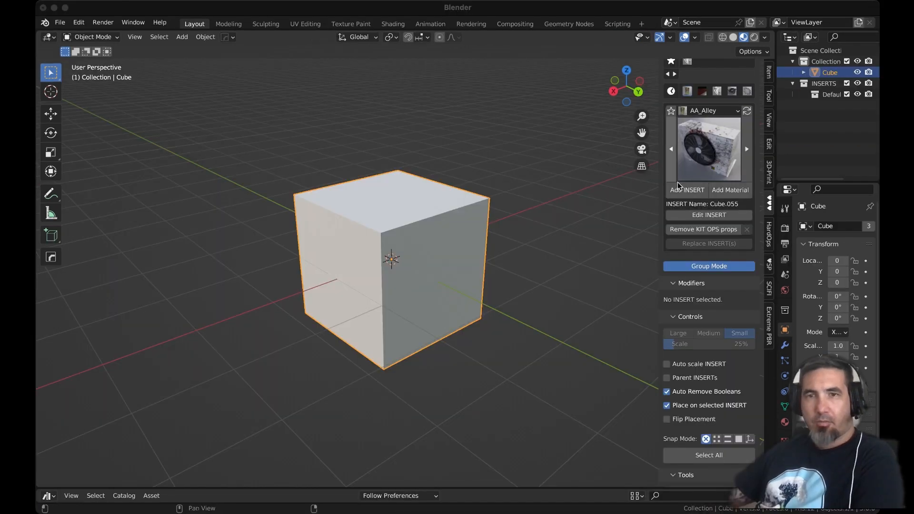
Add the Cube.055 fan INSERT from the AA_Alley KPACK to the cube's positive Y face and view it from several angles
click(681, 188)
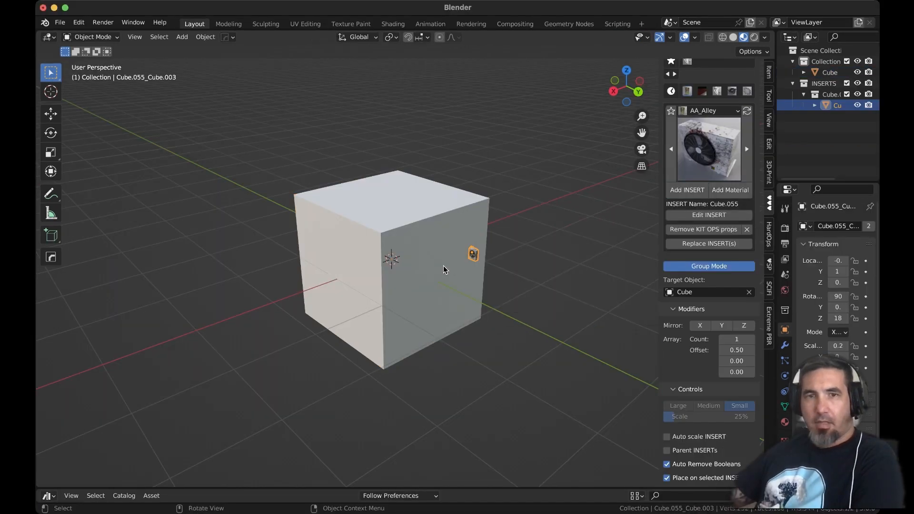
middle_drag(595, 250, 508, 263)
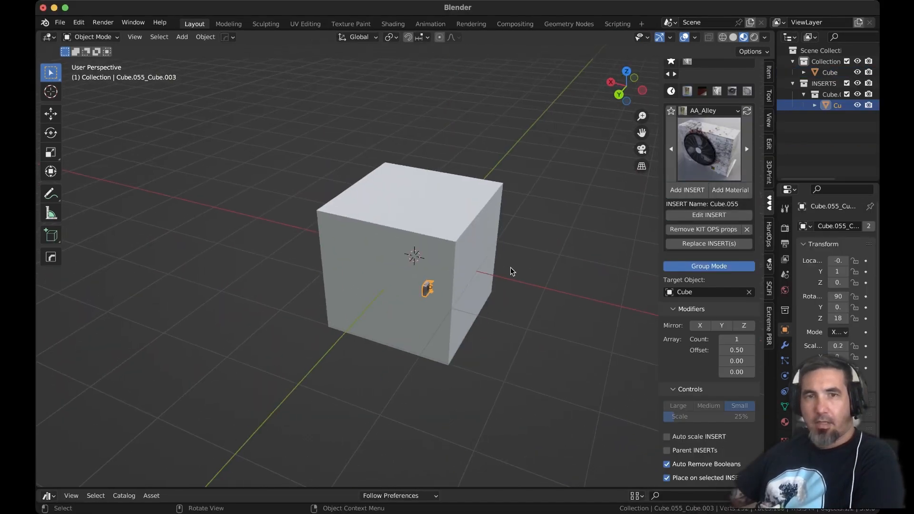
scroll(510, 268, up, 4)
middle_drag(517, 301, 580, 275)
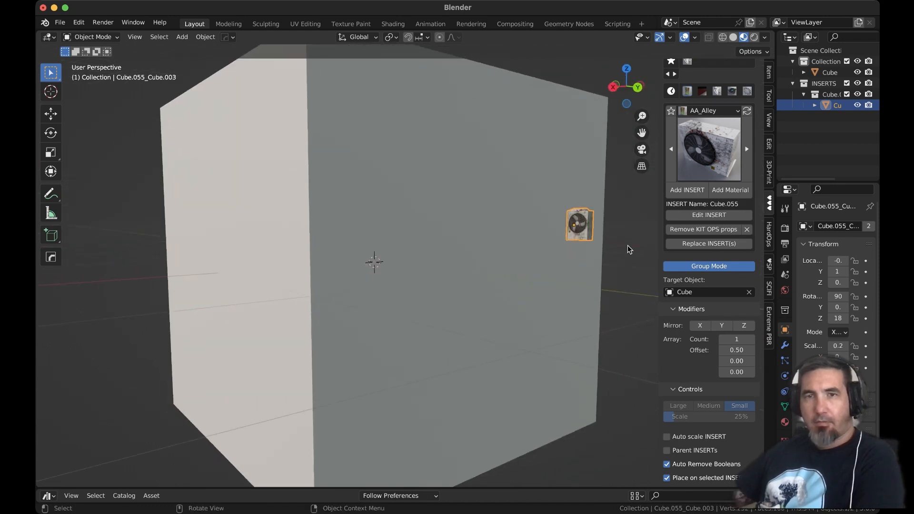
scroll(517, 263, down, 4)
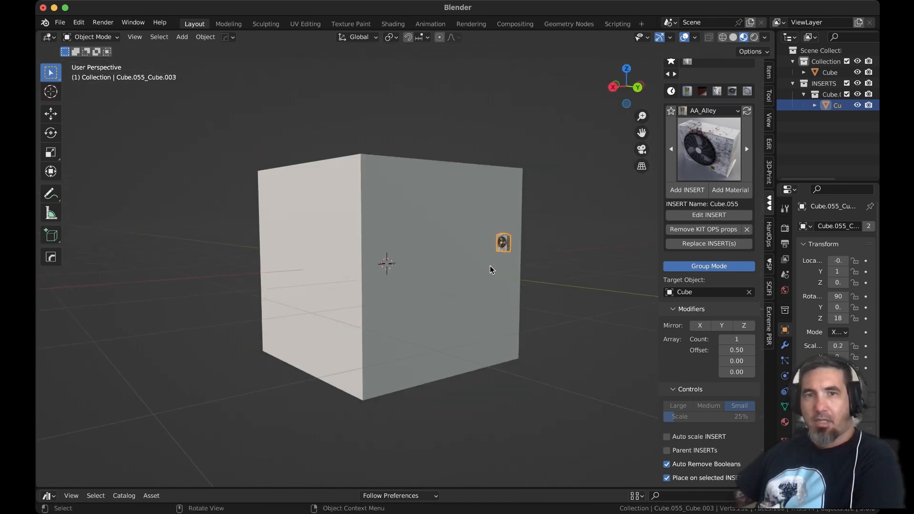
middle_drag(386, 247, 416, 281)
Add another Cube.055 fan INSERT on the cube's positive X face
key(shift+r)
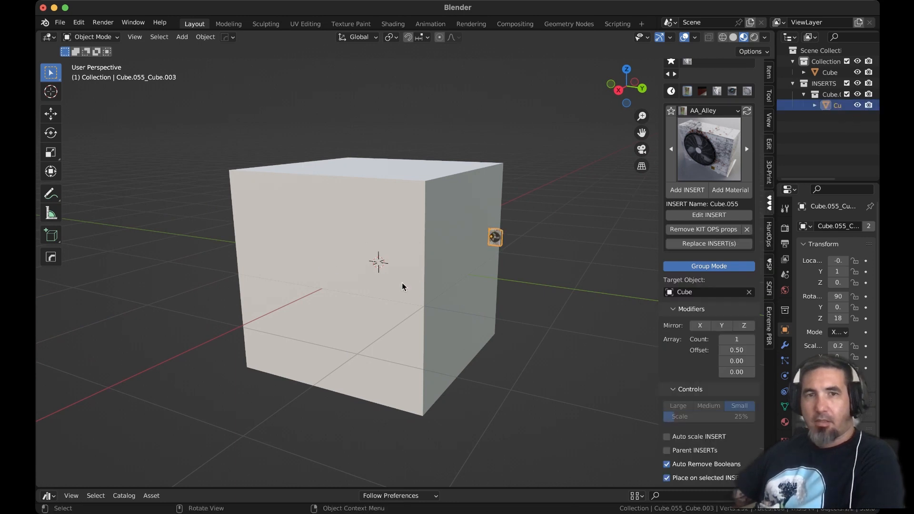
key(Escape)
click(686, 194)
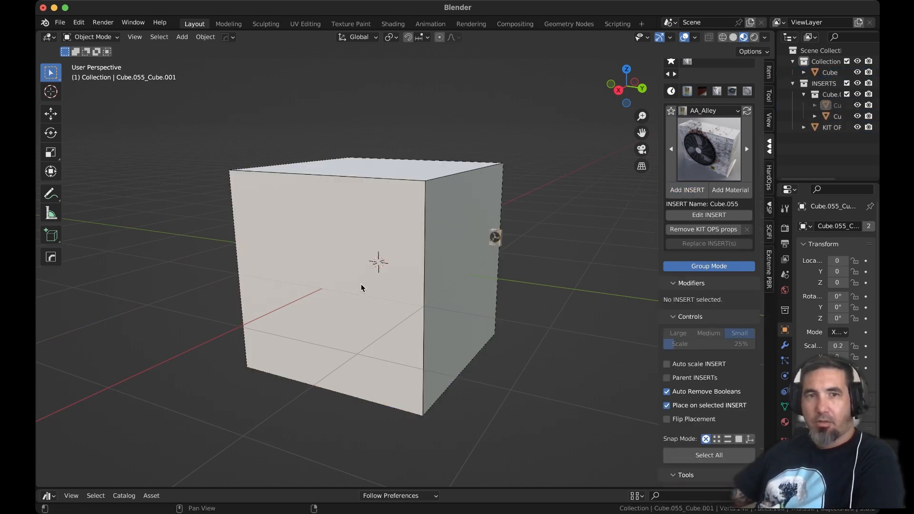
middle_drag(357, 285, 538, 296)
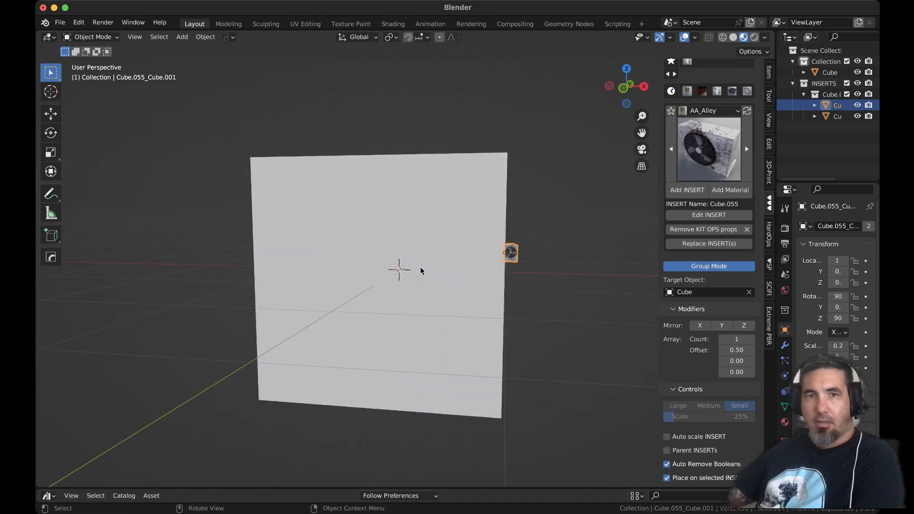
Add two more Cube.055 fan INSERTs to the cube, one on the negative Y face and one on the negative X face
key(shift+r)
click(379, 267)
middle_drag(367, 316, 497, 348)
click(457, 306)
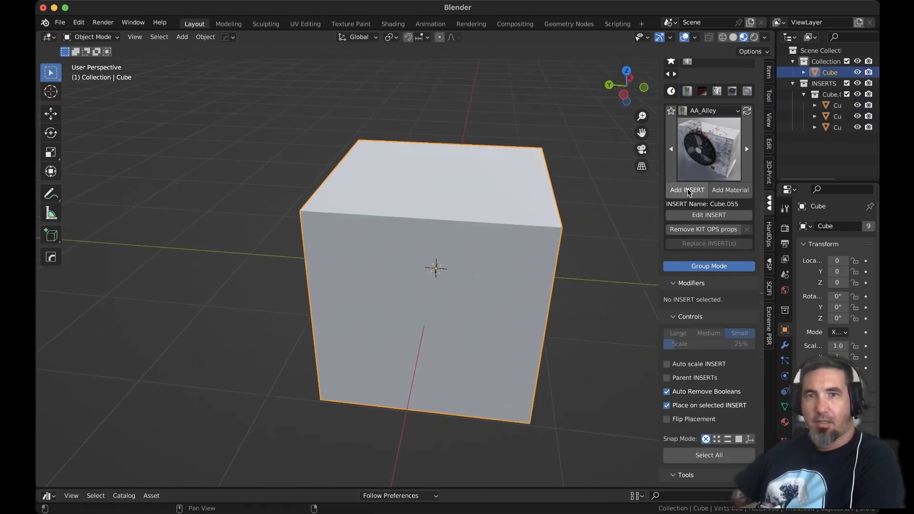
click(686, 190)
click(434, 318)
mouse_move(434, 318)
middle_down()
mouse_move(520, 299)
mouse_move(496, 281)
mouse_move(434, 312)
middle_up()
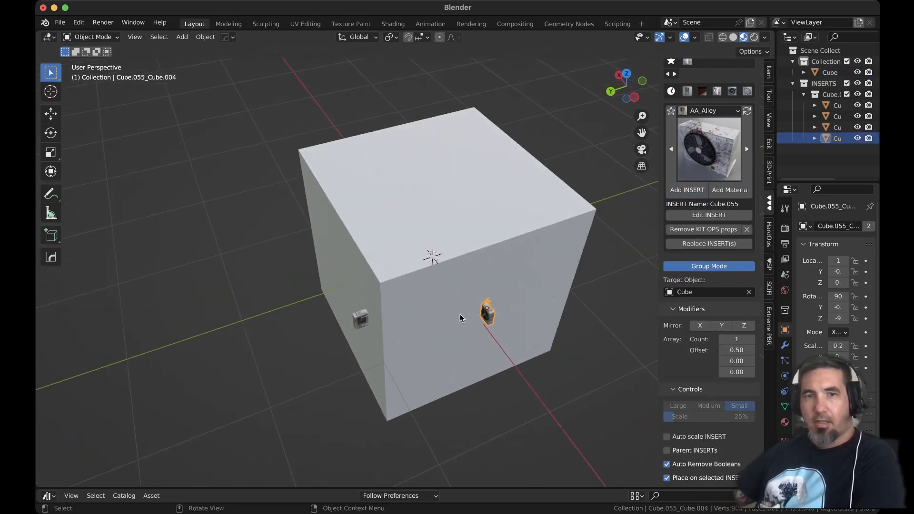
scroll(460, 316, up, 6)
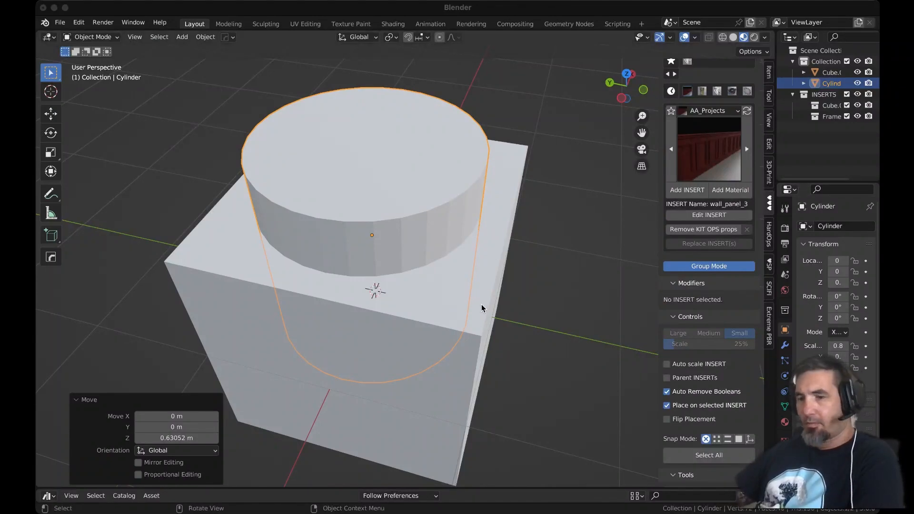
Cut the cylinder out of Cube.001 with a non-destructive Hard Ops Difference boolean
scroll(481, 307, down, 2)
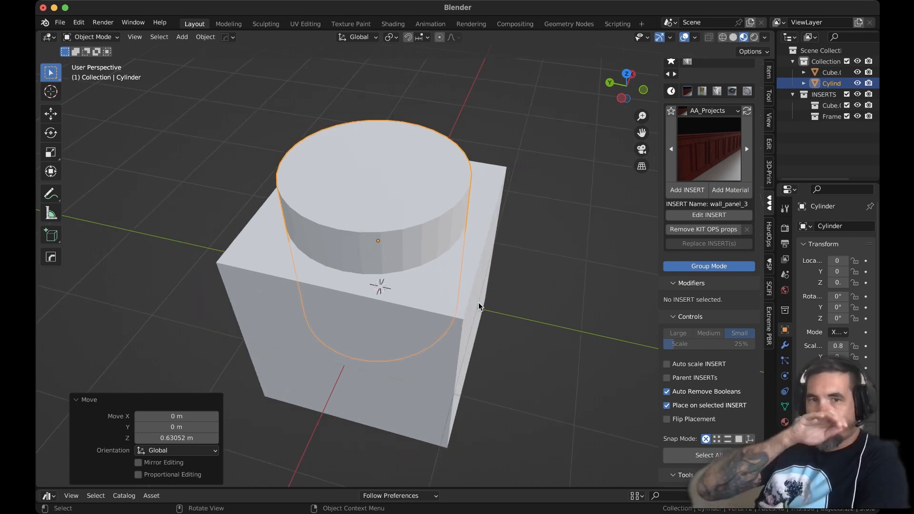
click(479, 284)
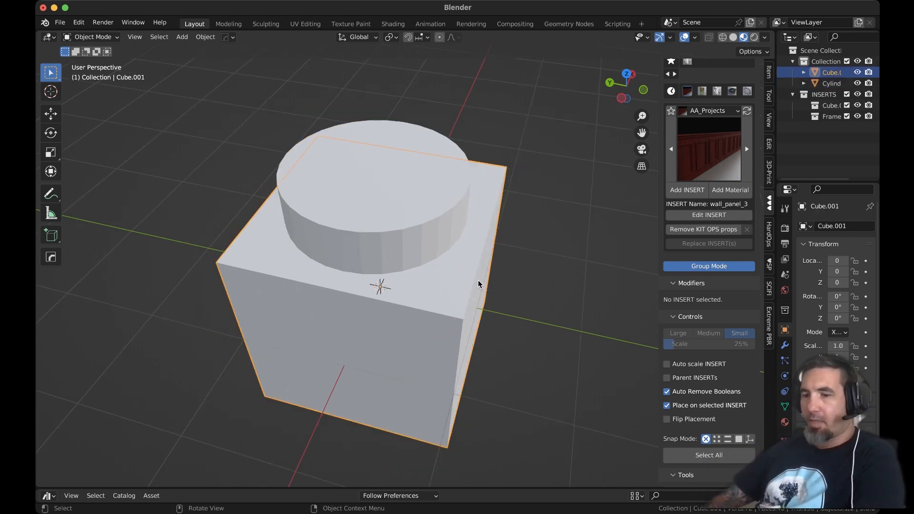
click(429, 224)
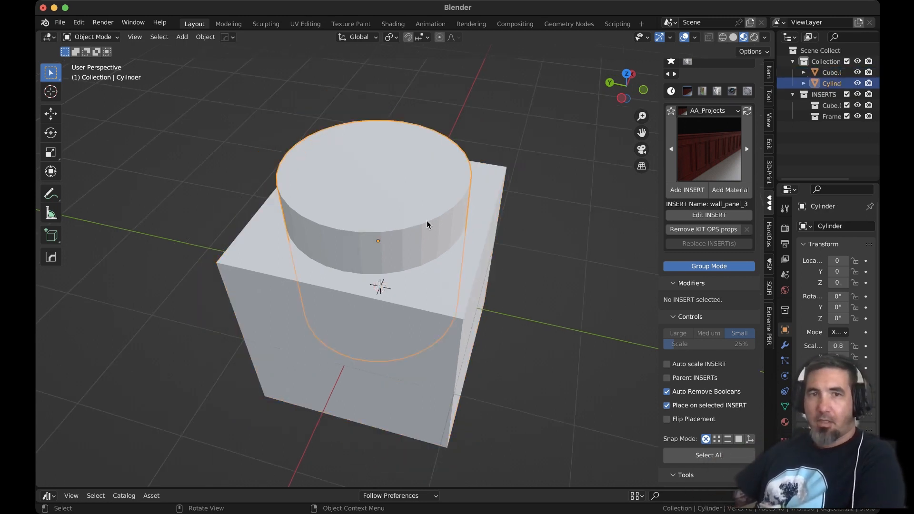
shift+click(474, 249)
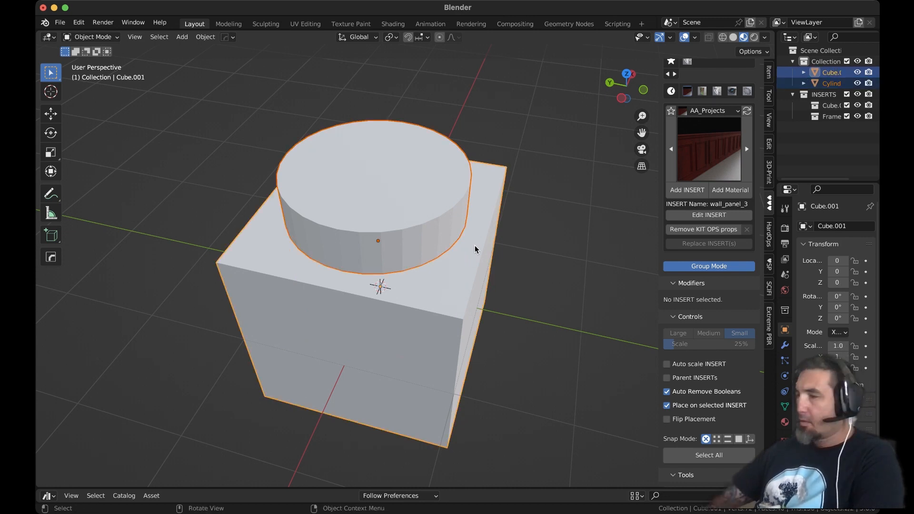
key(ctrl+minus)
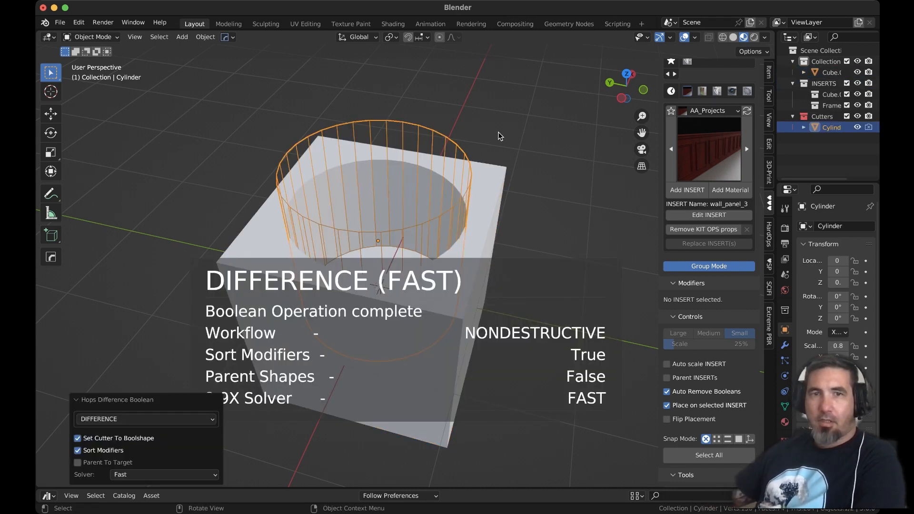
click(534, 224)
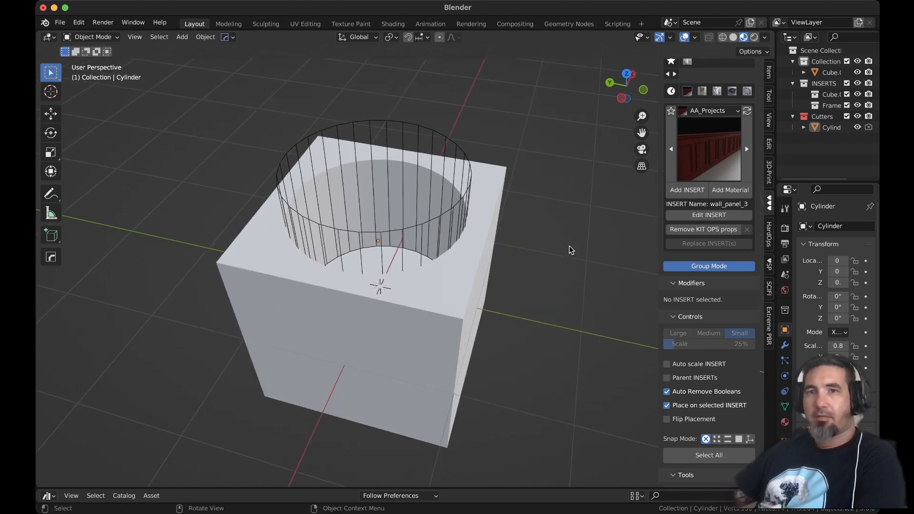
Save the cylinder cutter as a KIT OPS INSERT in the AA_Projects KPACK, using the object origin
scroll(571, 249, up, 6)
scroll(571, 250, down, 5)
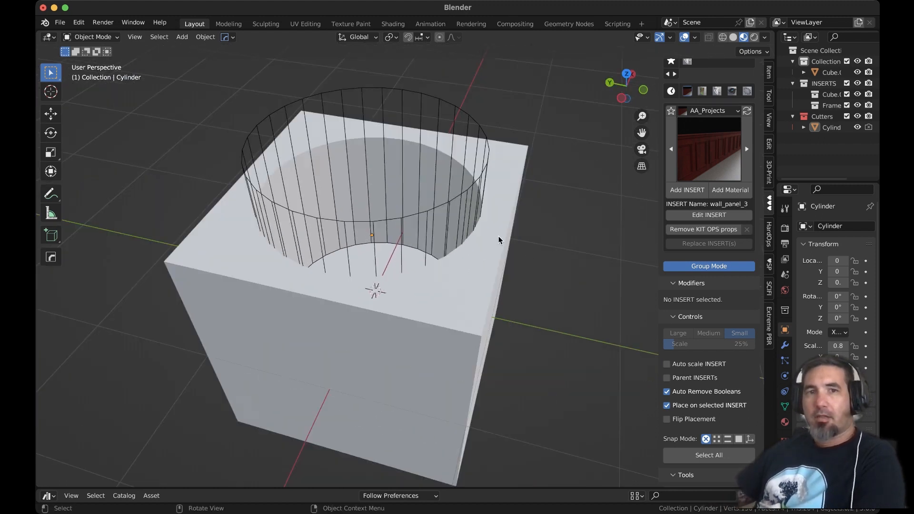
middle_drag(499, 239, 515, 271)
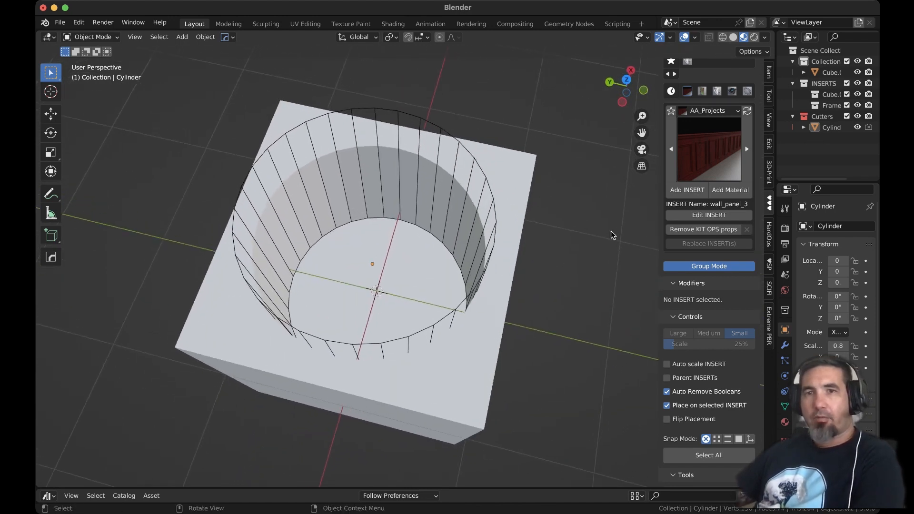
click(495, 213)
right_click(493, 207)
mouse_move(493, 208)
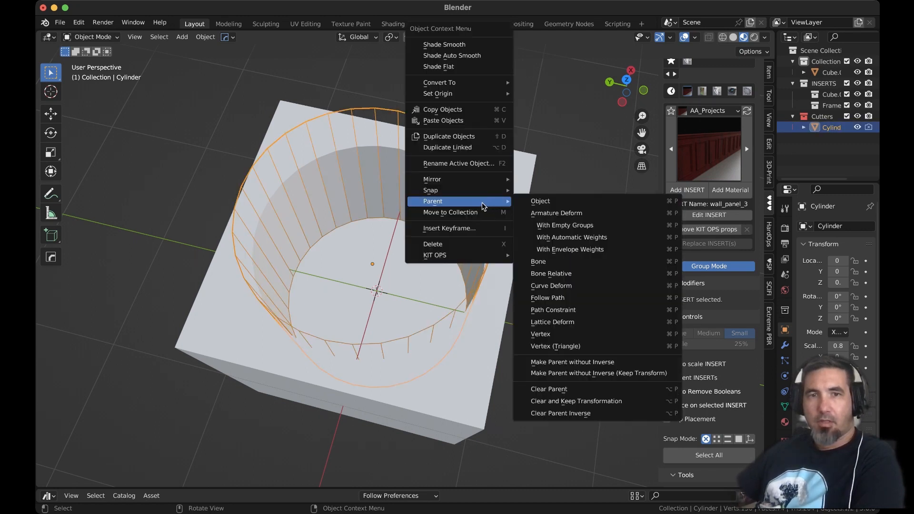
mouse_move(453, 256)
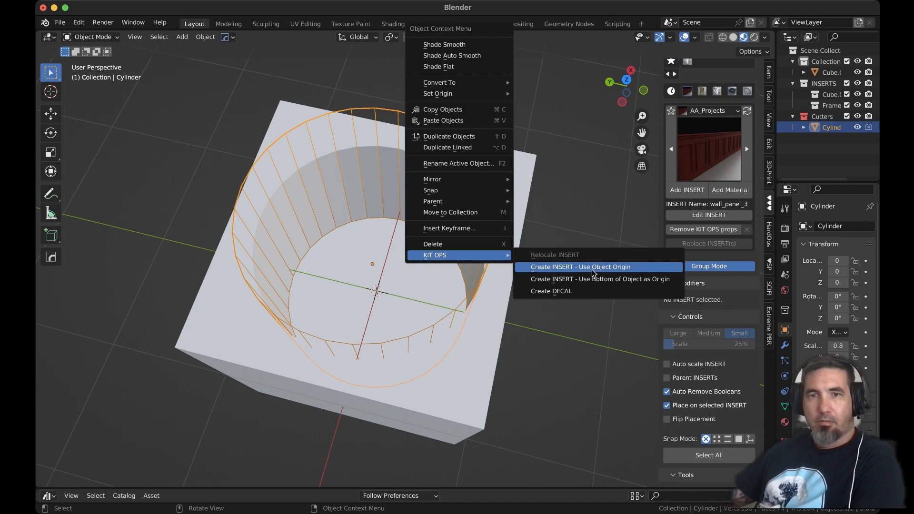
click(622, 270)
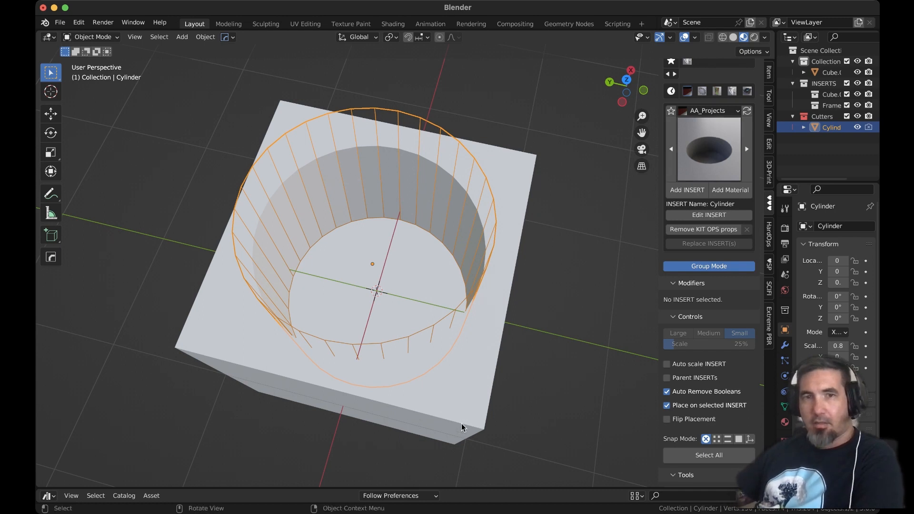
Delete the original cylinder cutter from the scene
middle_drag(552, 357, 479, 268)
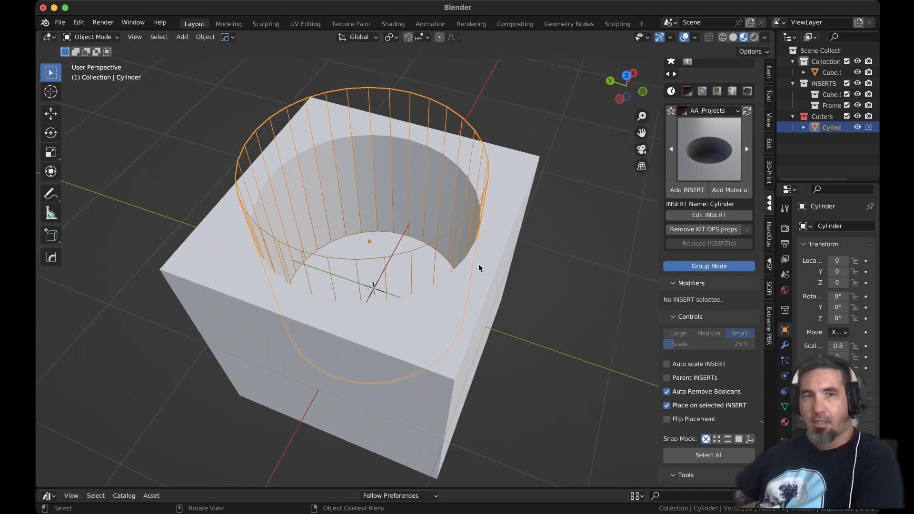
key(x)
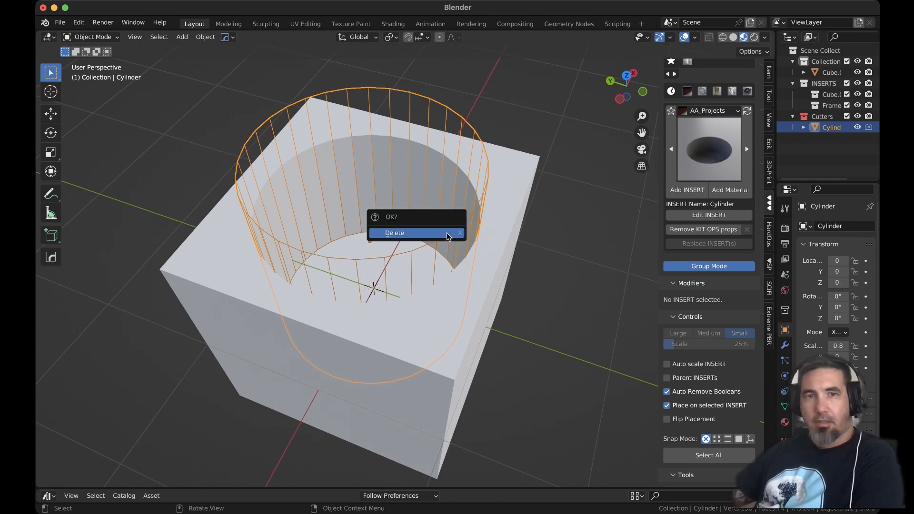
click(449, 233)
scroll(562, 333, up, 2)
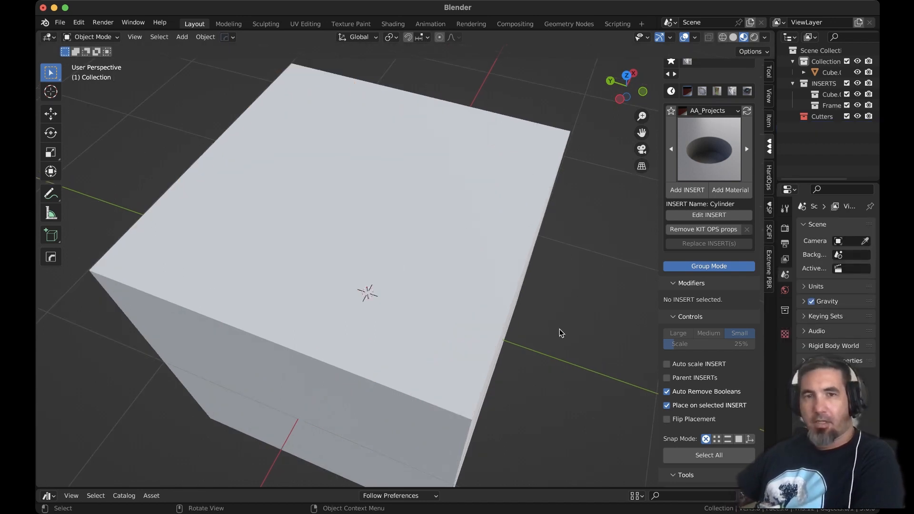
scroll(561, 333, down, 2)
shift+middle_drag(565, 328, 570, 261)
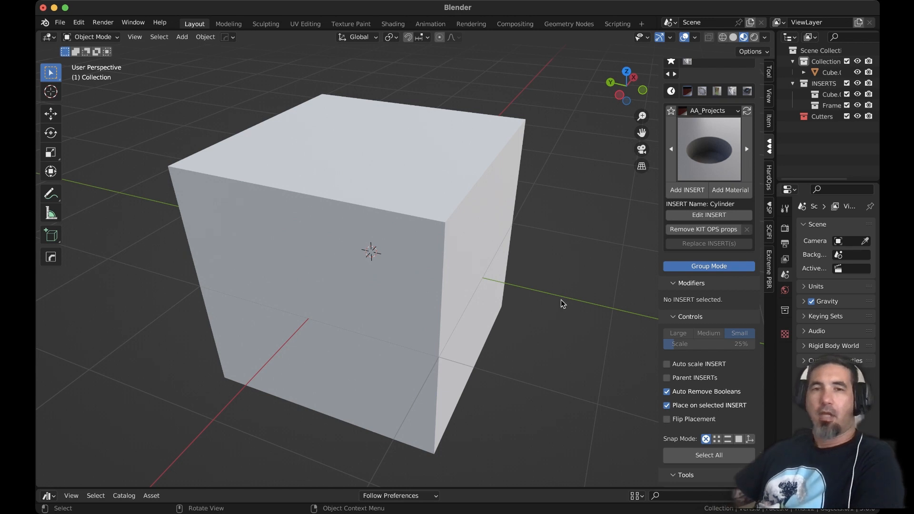
Add the saved Cylinder INSERT from AA_Projects to the negative Y face of Cube.001
middle_drag(574, 286, 556, 285)
click(493, 277)
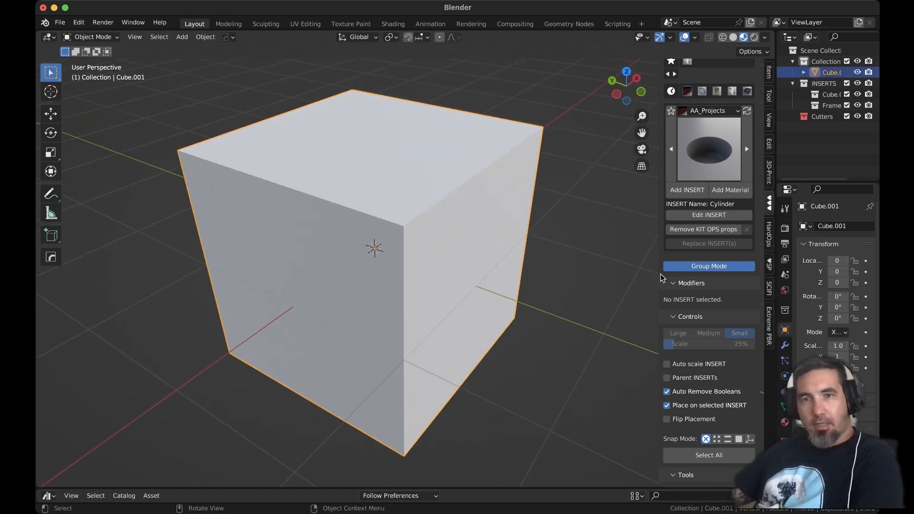
click(693, 191)
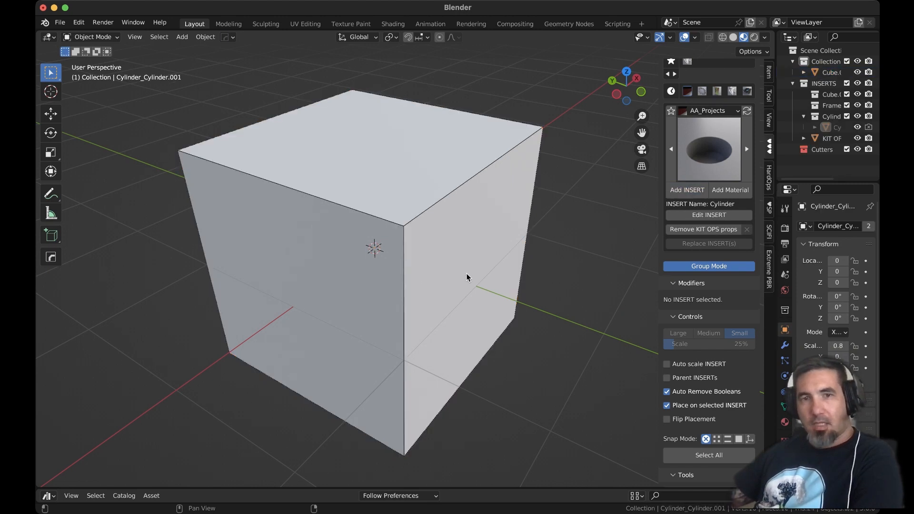
click(485, 298)
Inspect the cylindrical cut from several angles and check the modifiers of the Cylinder INSERT and of the cube
middle_drag(505, 300, 416, 275)
middle_drag(358, 282, 469, 281)
middle_drag(295, 273, 433, 298)
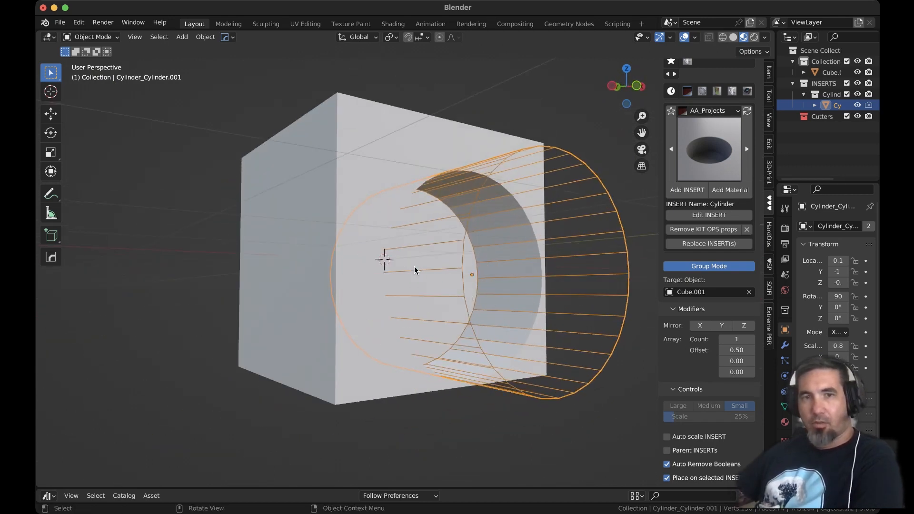
middle_drag(414, 267, 446, 321)
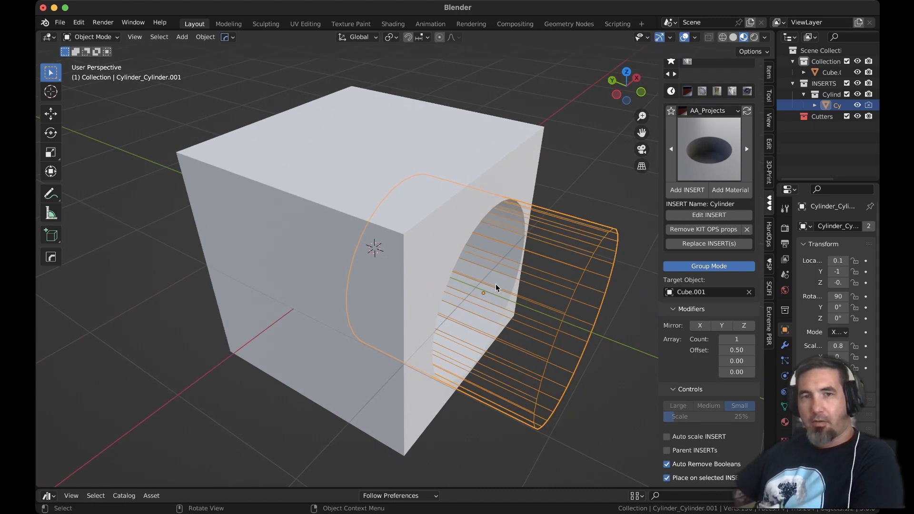
middle_drag(495, 284, 472, 293)
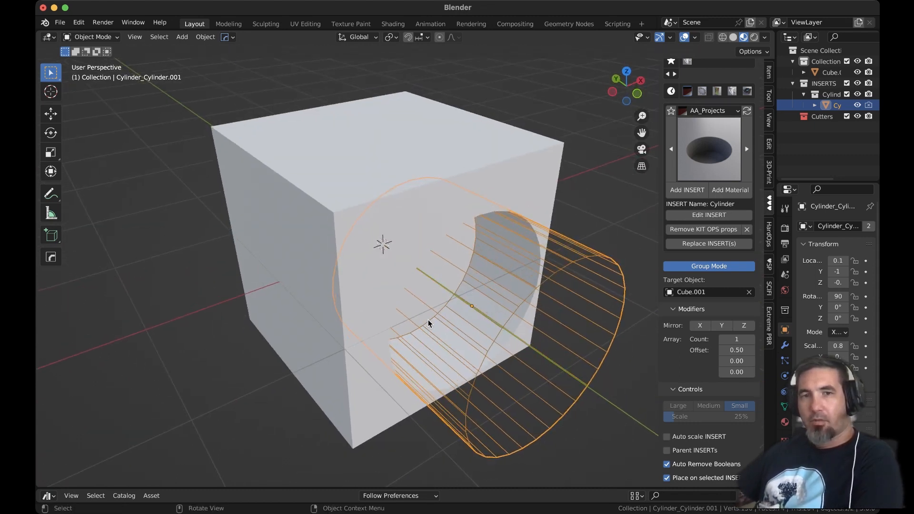
middle_drag(427, 318, 428, 278)
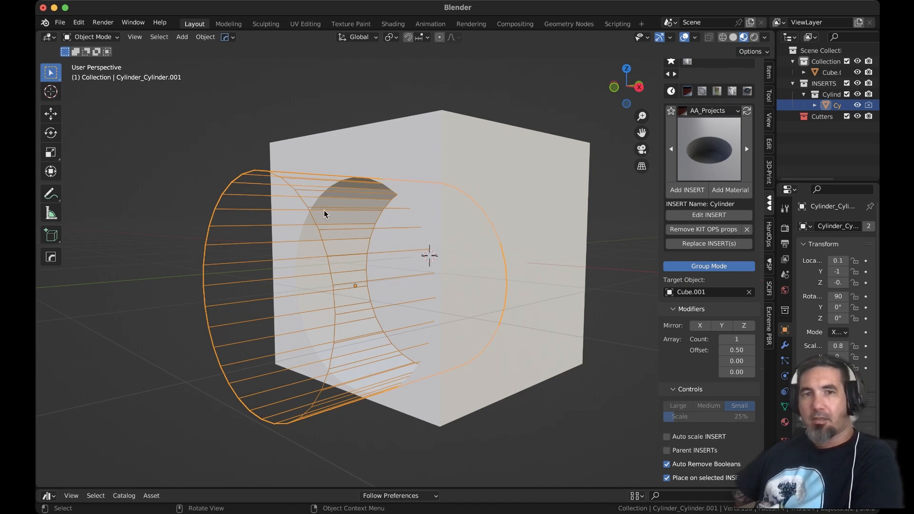
click(784, 346)
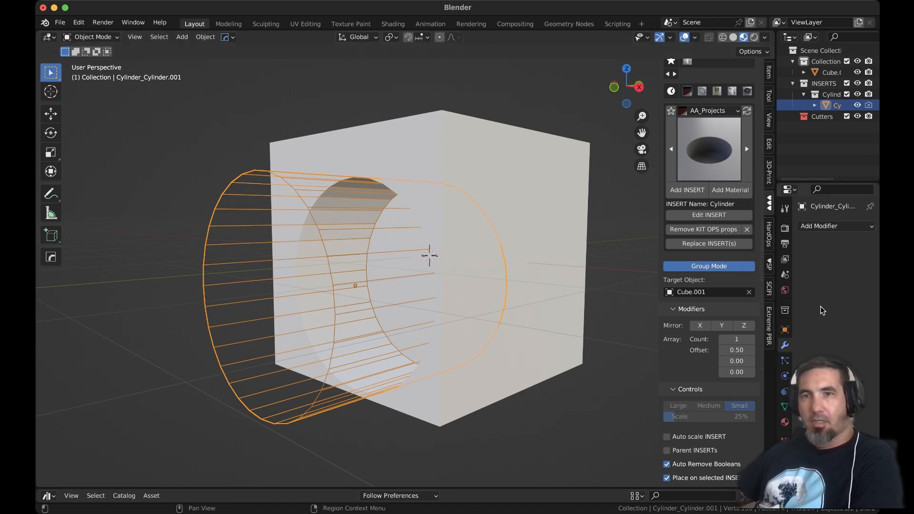
click(544, 273)
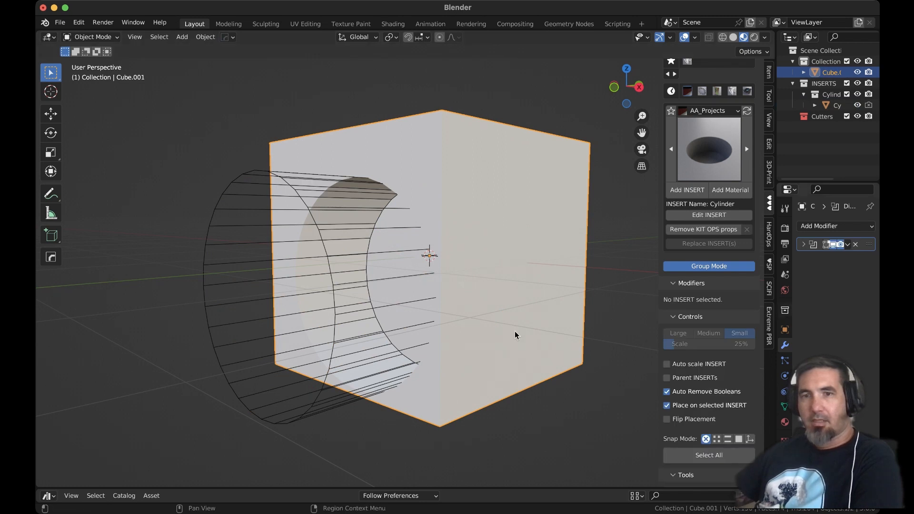
click(246, 306)
Delete the Cylinder INSERT from the cube's negative Y face
middle_drag(245, 306, 578, 293)
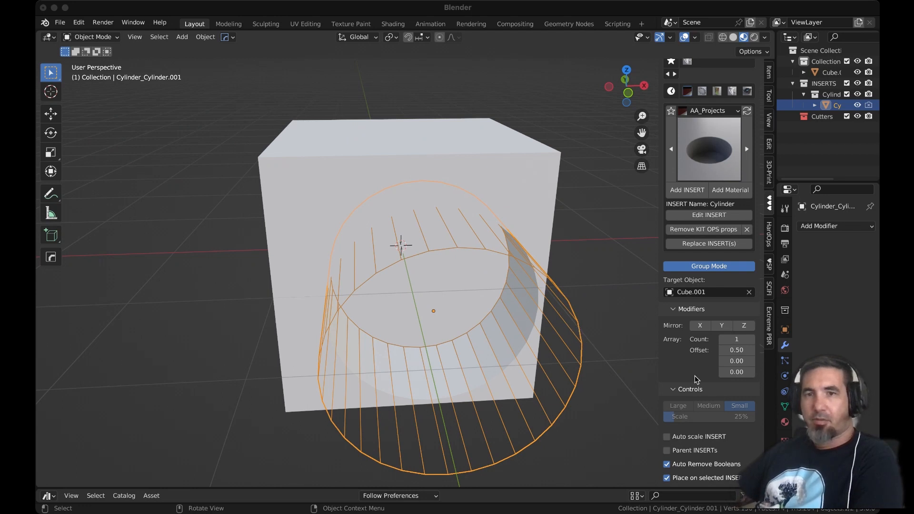
key(x)
click(581, 332)
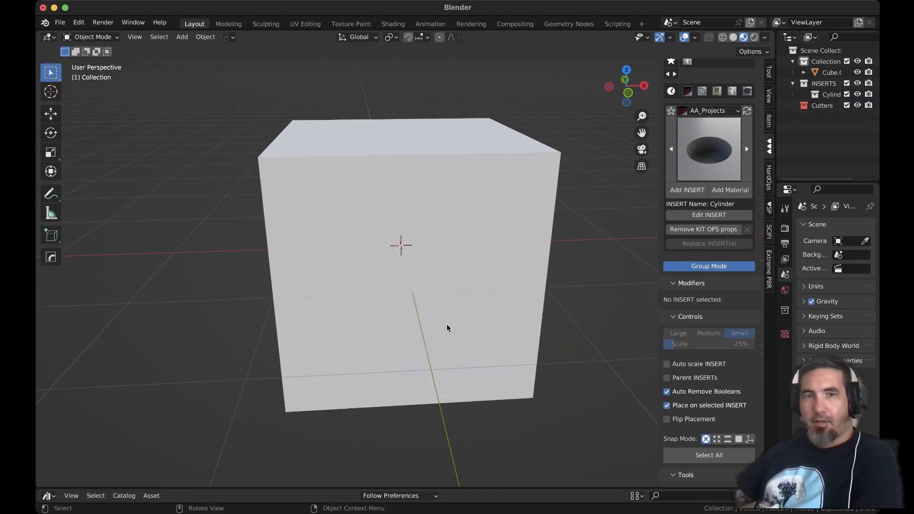
Place a new Cylinder INSERT near the middle of the cube's negative Y face
click(495, 356)
middle_drag(494, 349, 516, 354)
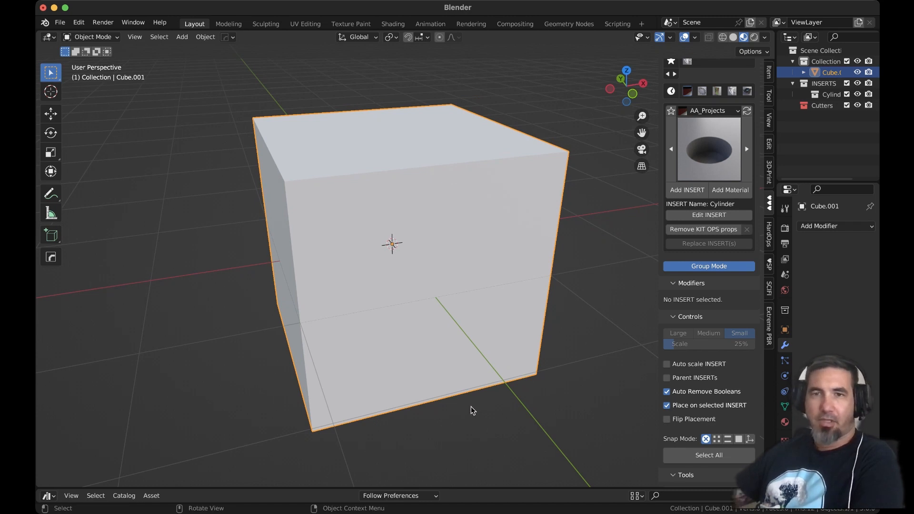
click(687, 190)
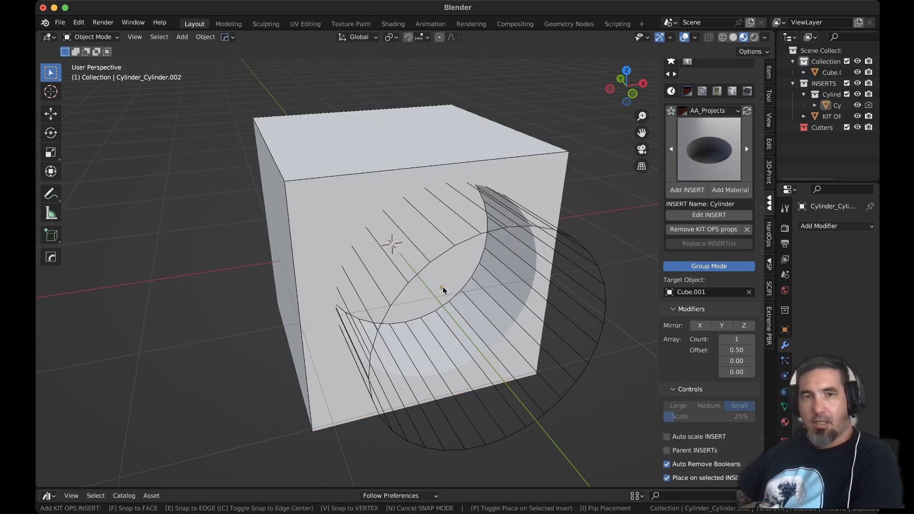
click(443, 286)
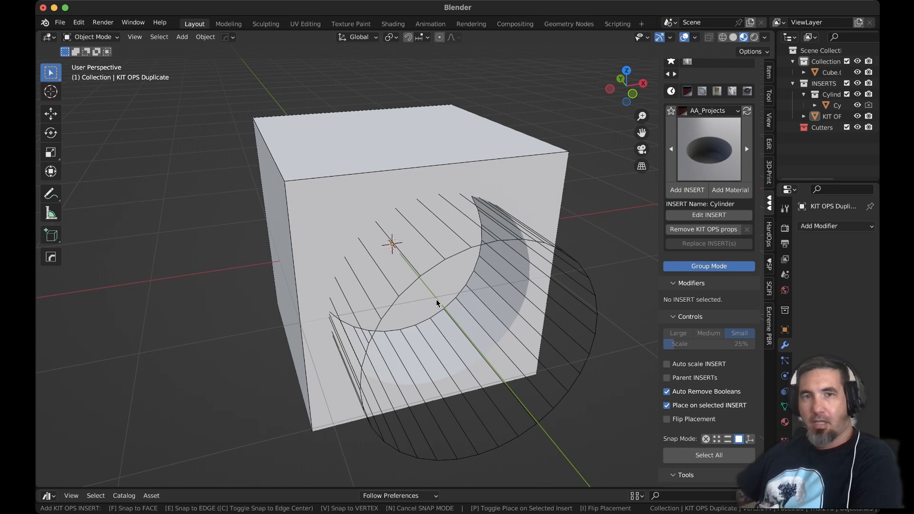
key(Escape)
Add Cylinder INSERTs to the cube's negative X face and to the positive X edge of its top face
middle_drag(306, 338, 546, 282)
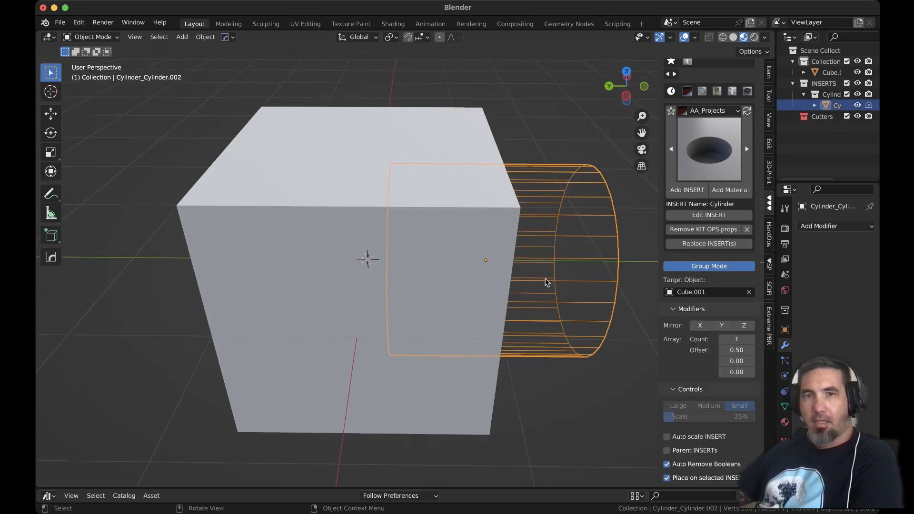
click(416, 313)
click(686, 191)
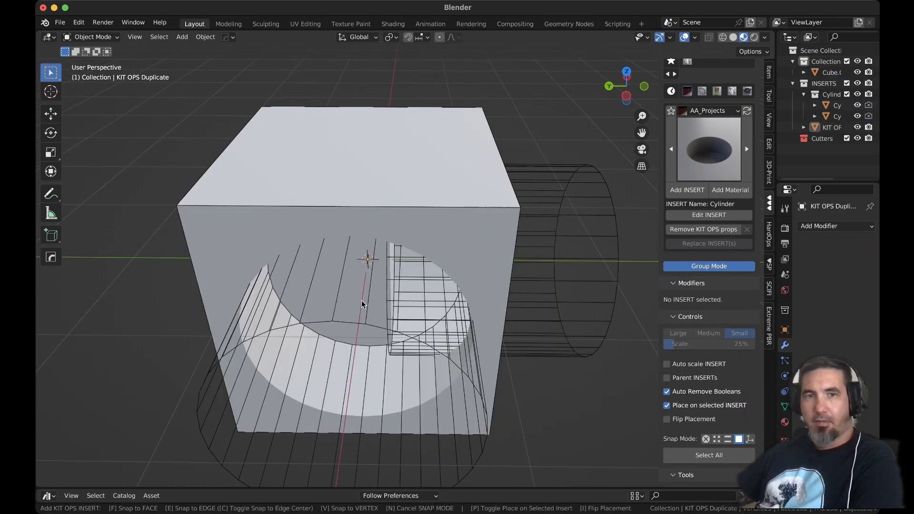
click(366, 326)
middle_drag(367, 327, 341, 224)
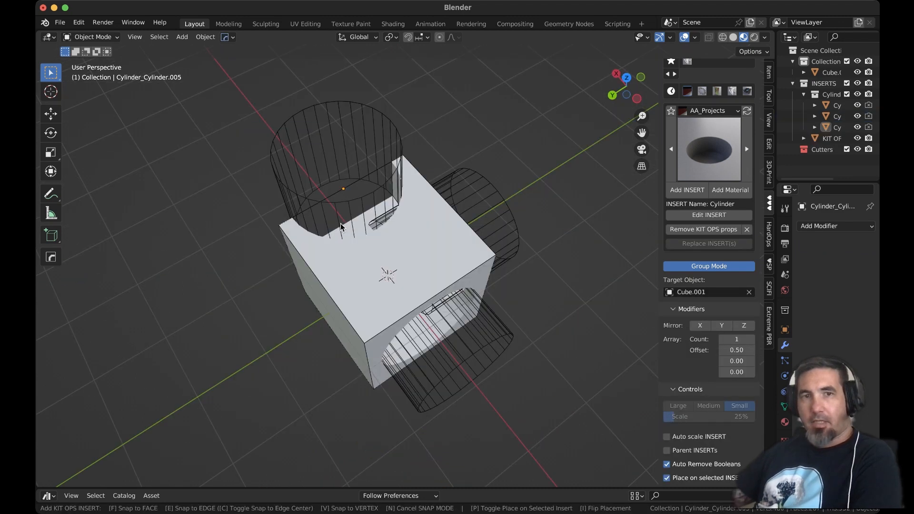
key(Escape)
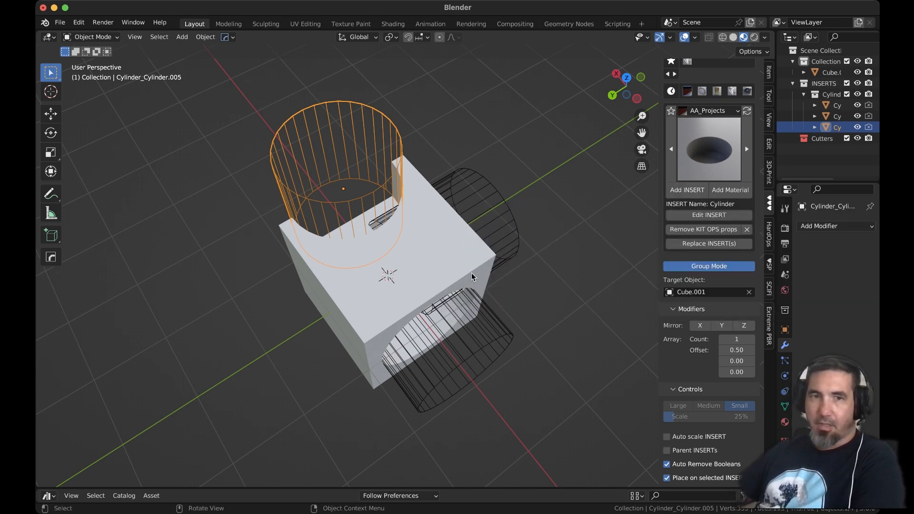
Add another Cylinder INSERT at the negative X, positive Y corner of the cube's top face
click(471, 272)
click(687, 190)
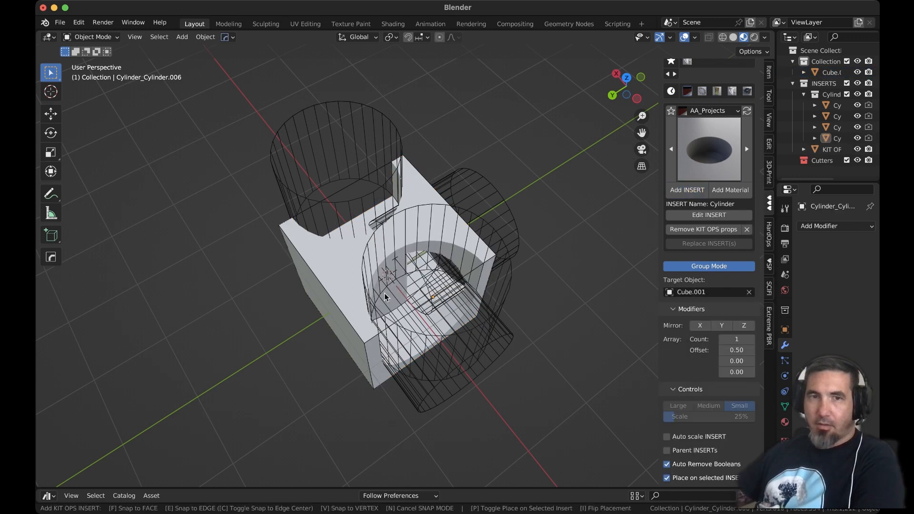
click(380, 296)
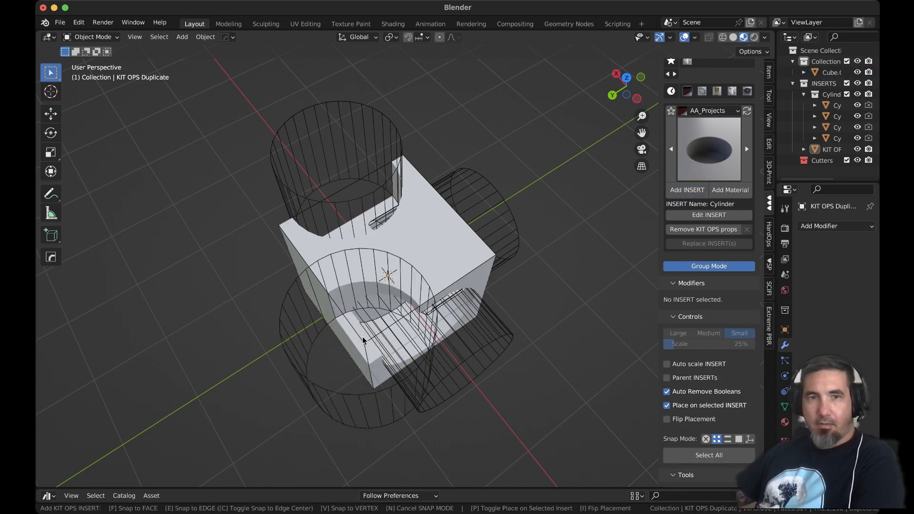
click(362, 336)
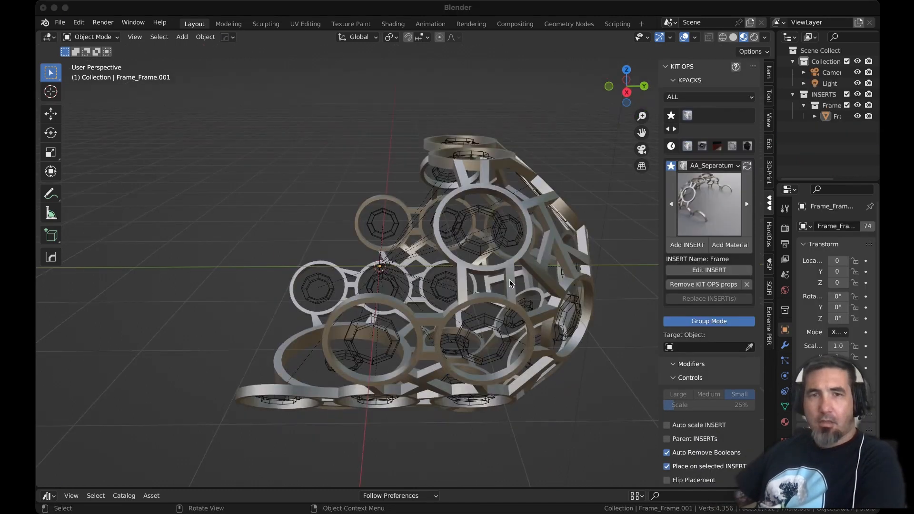
Select the Frame INSERT and examine its circular openings and the wireframe hardpoints inside them from several angles
click(516, 281)
middle_drag(589, 326, 540, 312)
scroll(540, 312, up, 2)
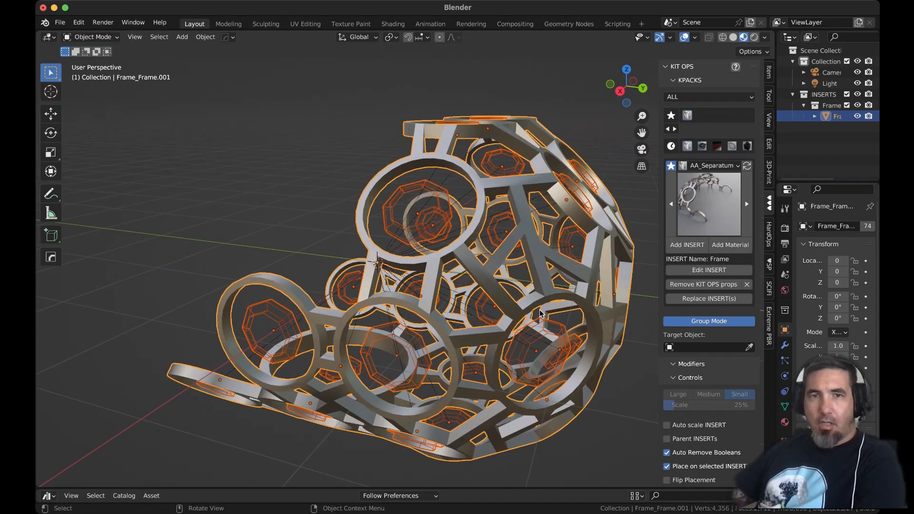
click(310, 181)
click(411, 224)
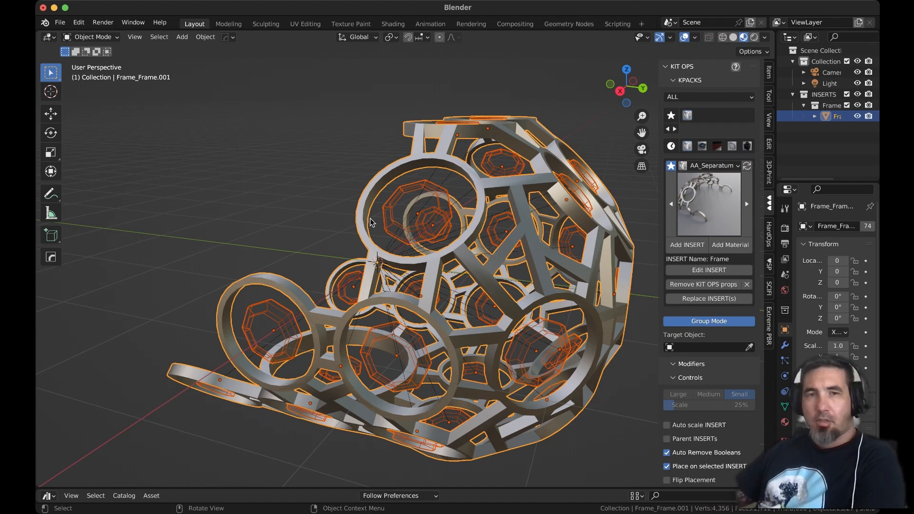
middle_drag(266, 187, 437, 247)
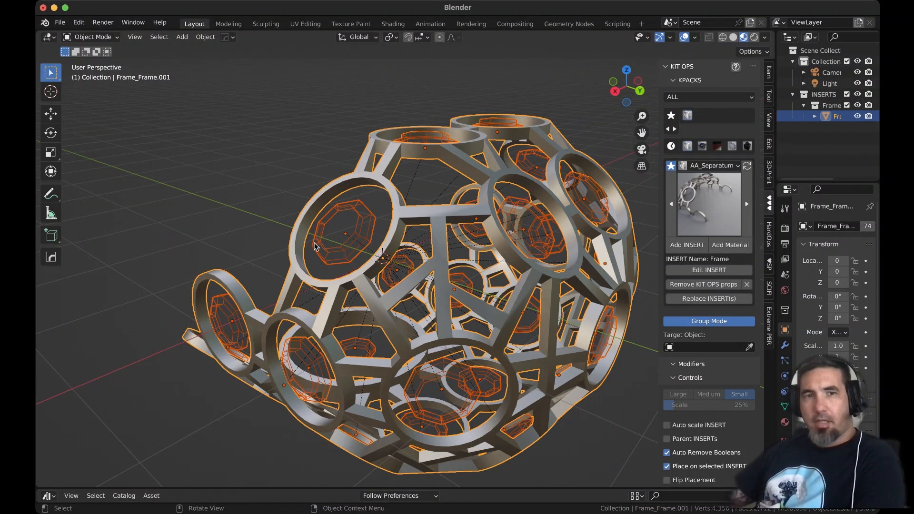
mouse_move(339, 233)
middle_down()
mouse_move(348, 227)
mouse_move(324, 226)
middle_up()
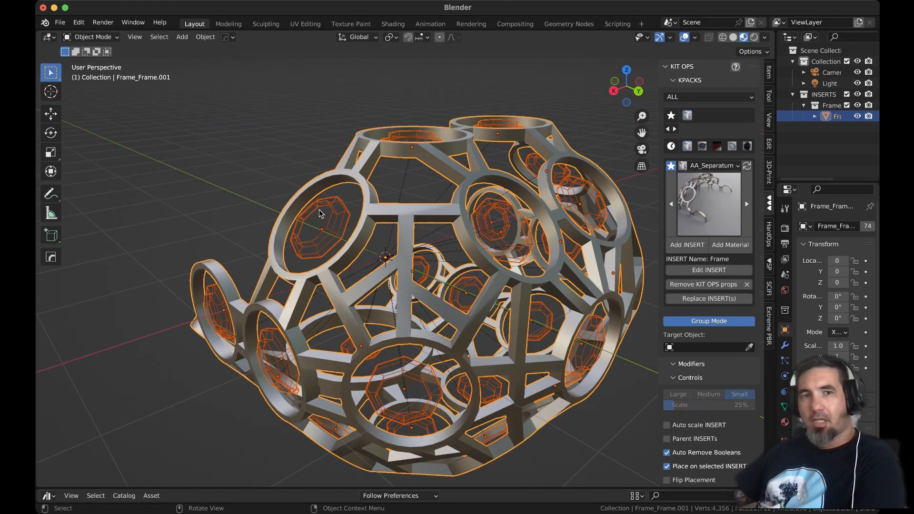
click(205, 157)
click(353, 232)
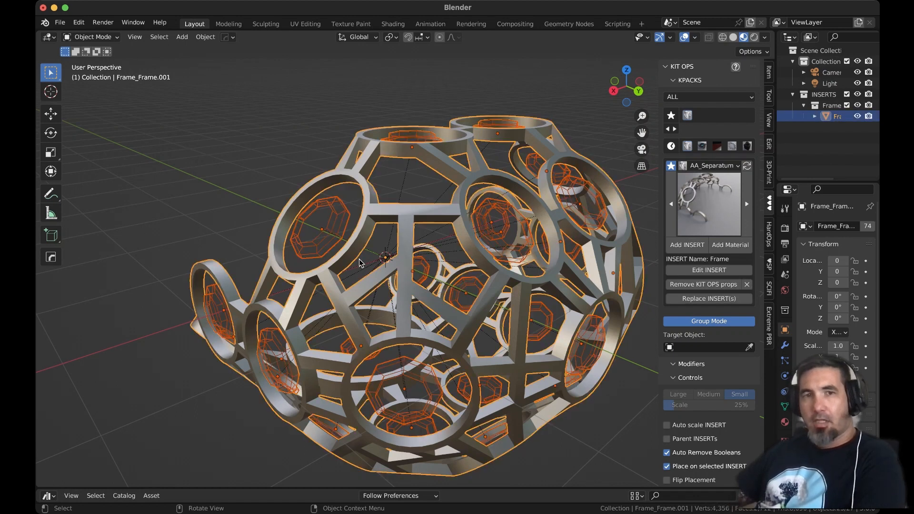
Choose the plug_power INSERT and place it on two neighbouring circular hardpoints of the frame
click(709, 202)
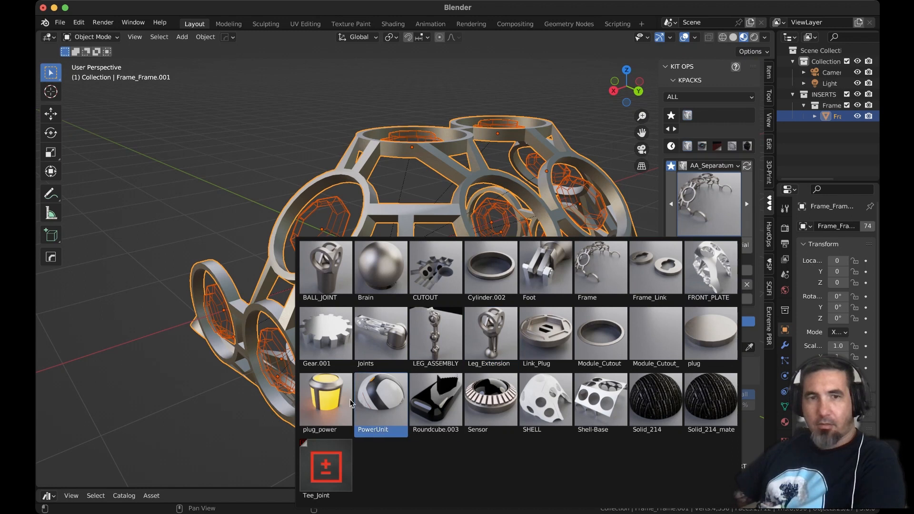
click(333, 404)
click(193, 105)
scroll(740, 391, down, 3)
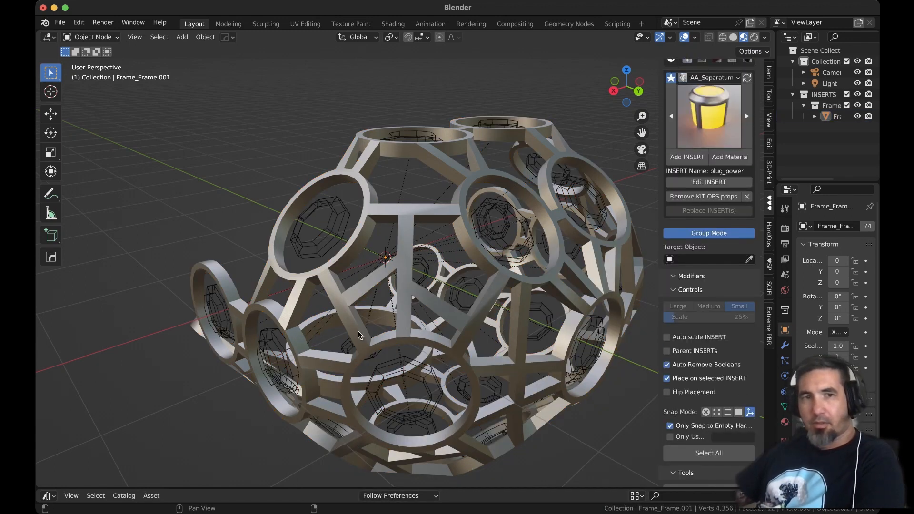
click(686, 157)
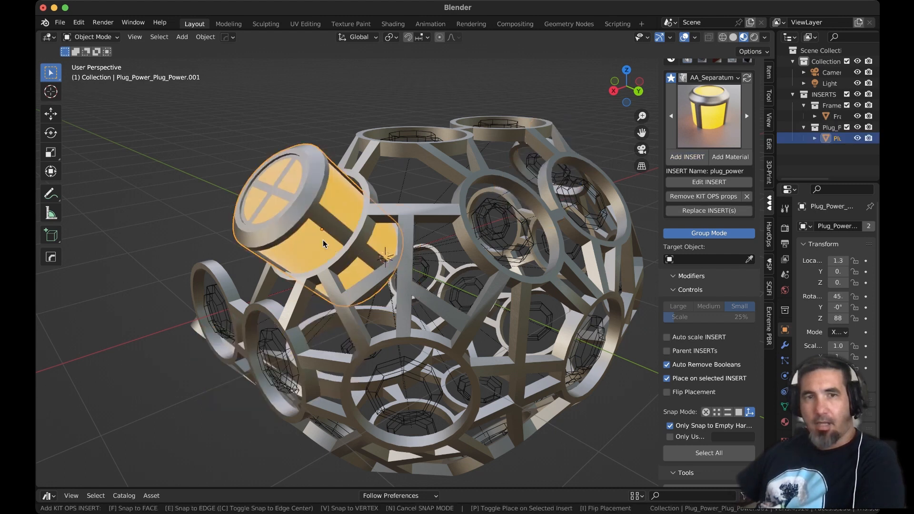
click(322, 243)
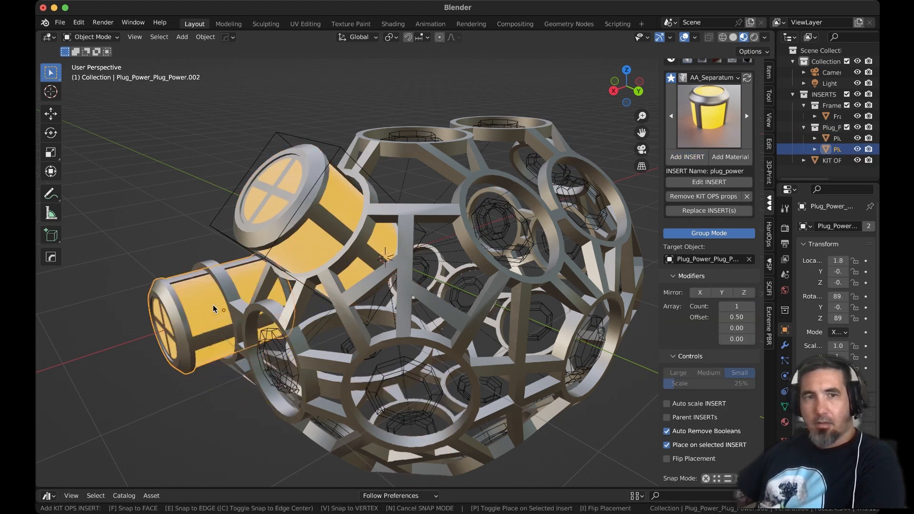
click(212, 309)
Choose the Joints INSERT and place it on one of the two circular hardpoints on top of the frame
middle_drag(228, 306, 305, 304)
click(699, 115)
click(361, 246)
middle_drag(387, 269, 314, 300)
scroll(362, 286, down, 3)
click(687, 158)
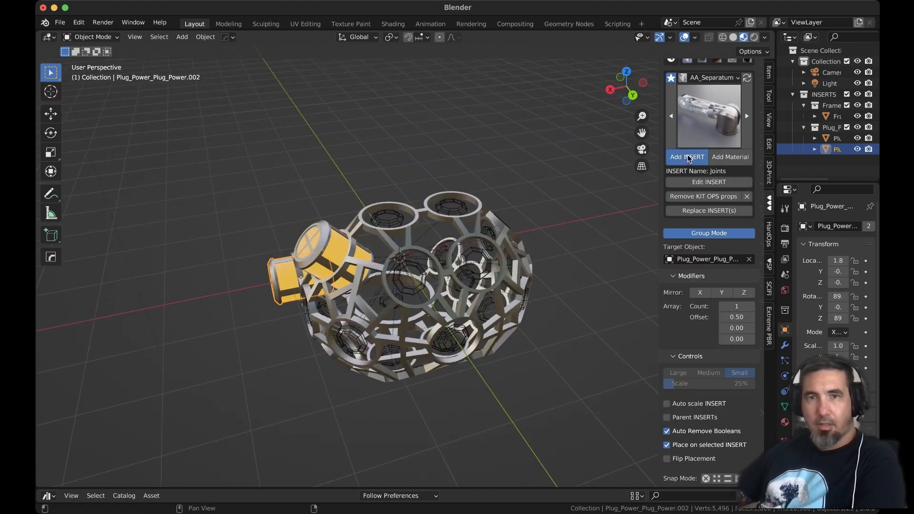
click(450, 205)
Place a Sensor INSERT on the top hardpoint of the frame beside the Joints INSERT
click(703, 114)
click(703, 119)
click(524, 309)
click(687, 157)
click(387, 217)
middle_drag(540, 333, 541, 313)
scroll(540, 314, up, 5)
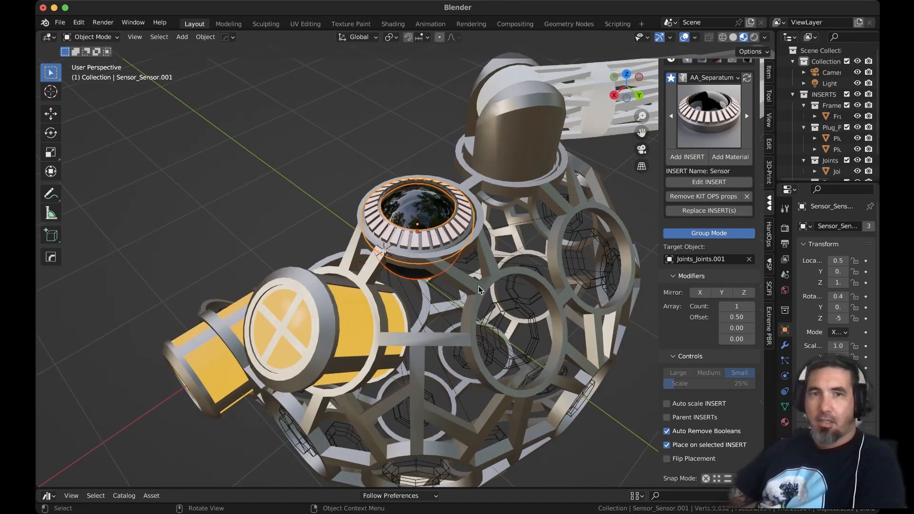
Choose the Link_Plug INSERT and fit it into the frame's circular hardpoint next to the lower plug_power INSERT
middle_drag(381, 287, 393, 219)
middle_drag(320, 258, 473, 296)
middle_drag(343, 292, 304, 321)
click(709, 133)
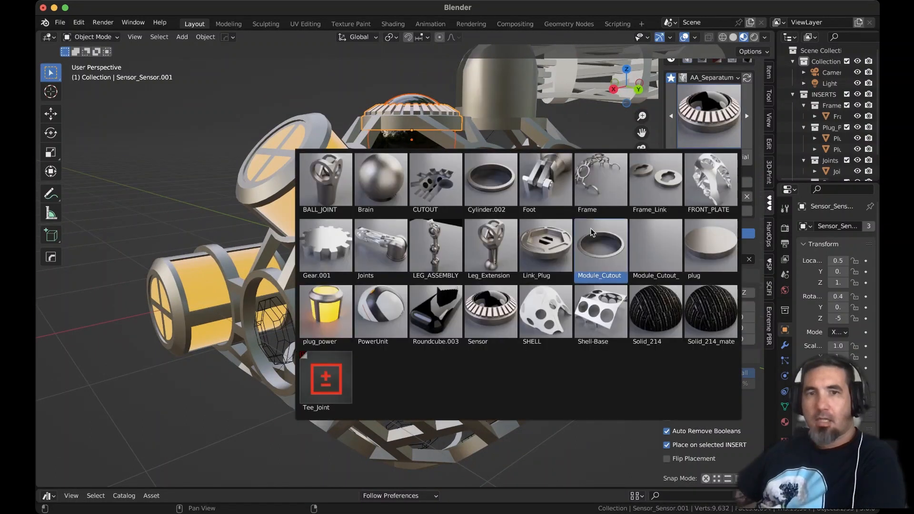
click(553, 245)
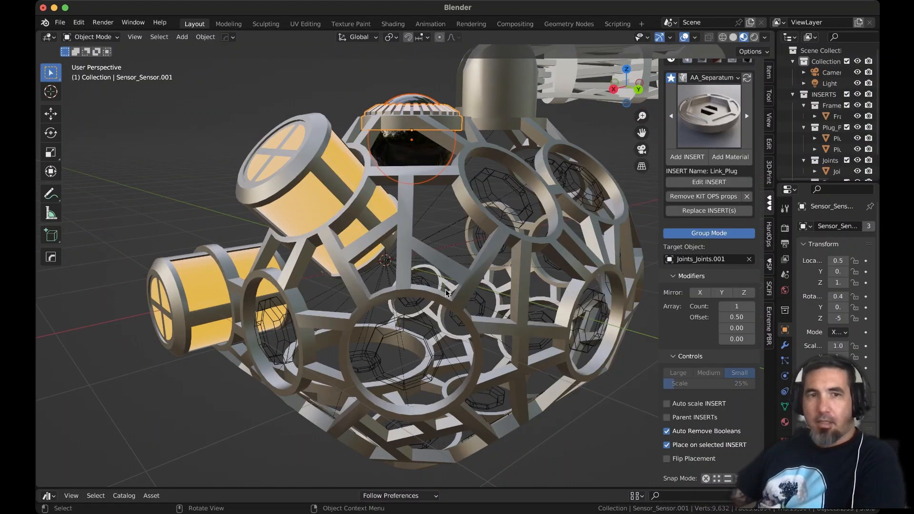
middle_drag(446, 292, 439, 337)
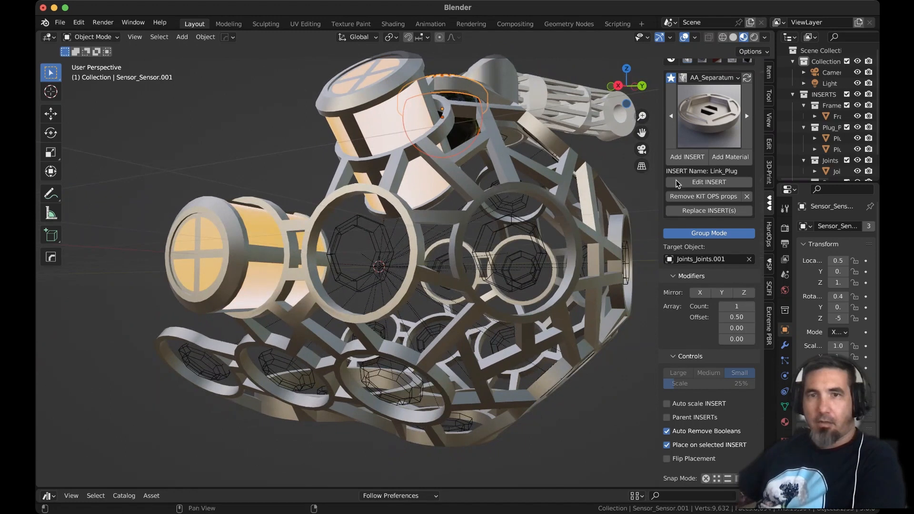
click(687, 157)
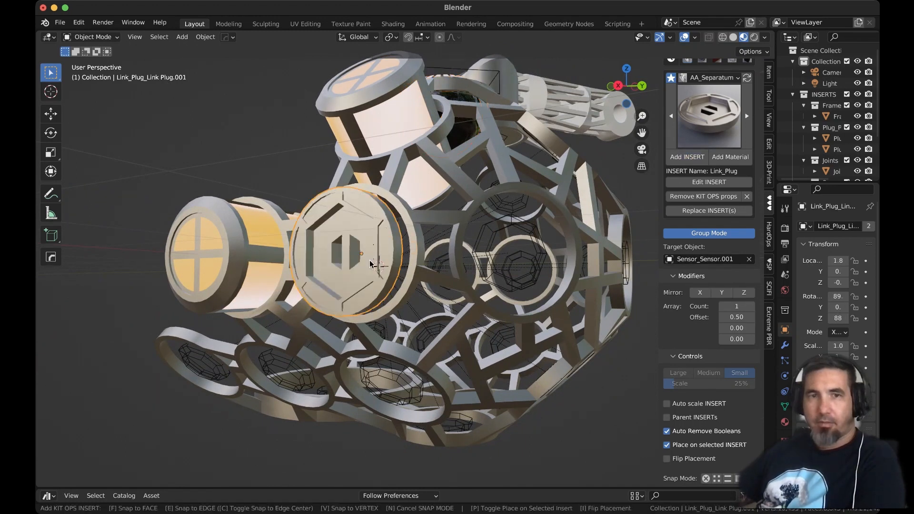
click(370, 264)
middle_drag(434, 281, 367, 292)
key(g)
click(395, 297)
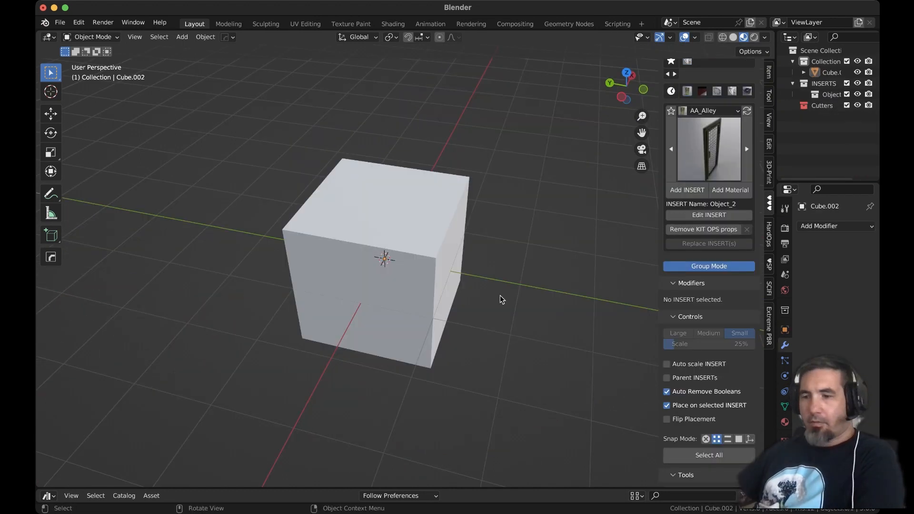
Add a mesh cylinder at the cube, scale it to about 0.72 and move it up about 0.74 m along Z
key(shift+a)
click(559, 109)
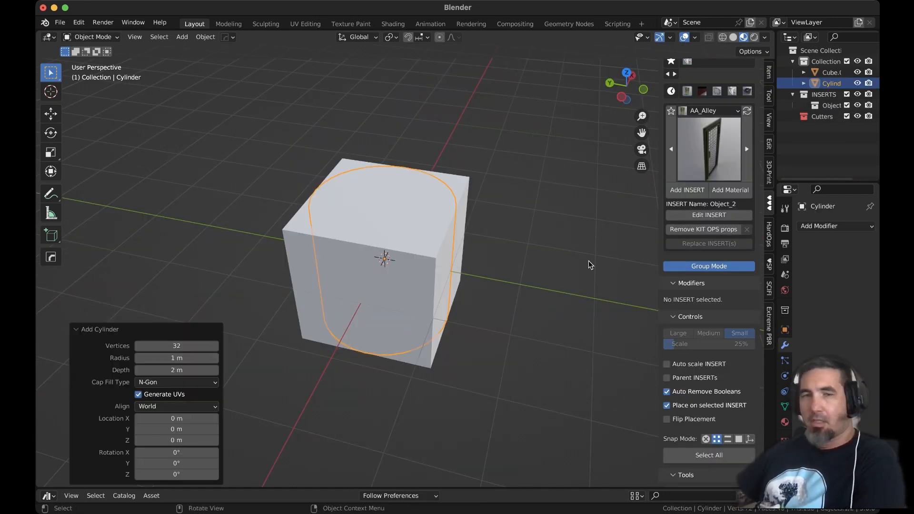
key(s)
click(530, 250)
key(g)
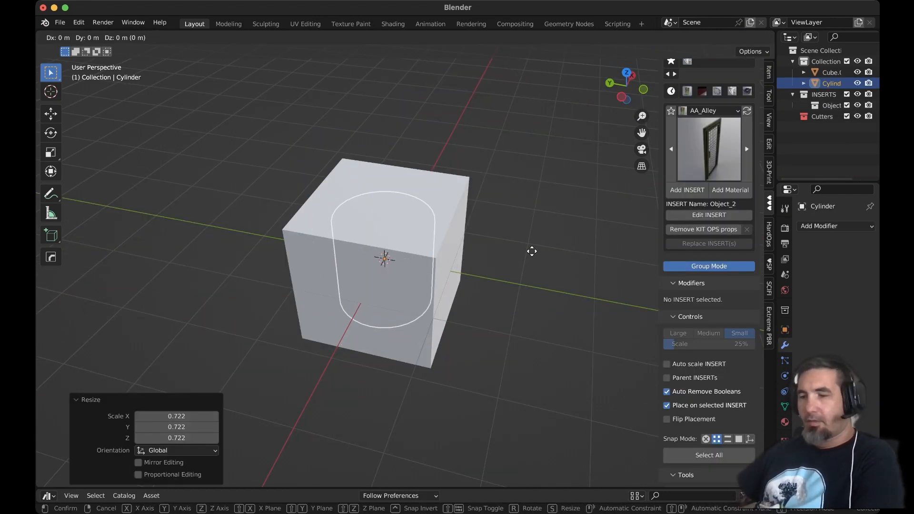
key(z)
click(538, 209)
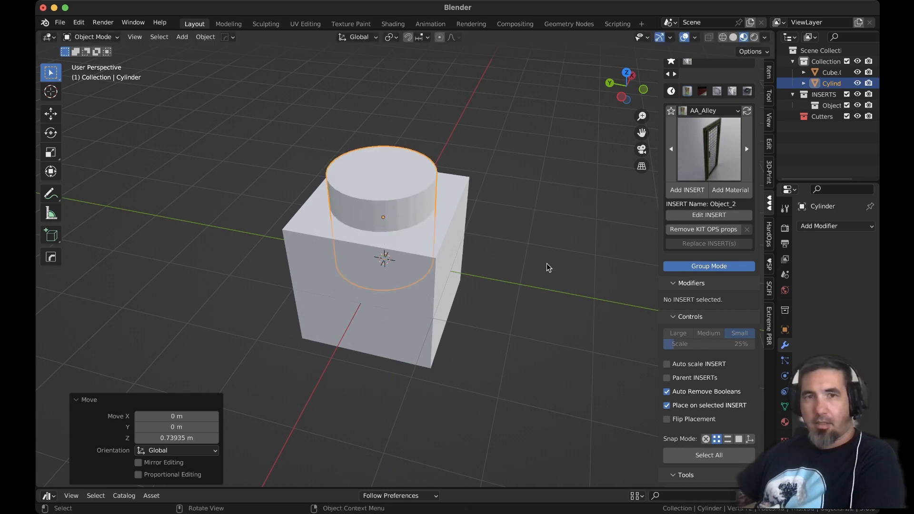
Switch the active KPACK to AA_Projects
scroll(550, 252, up, 5)
click(728, 111)
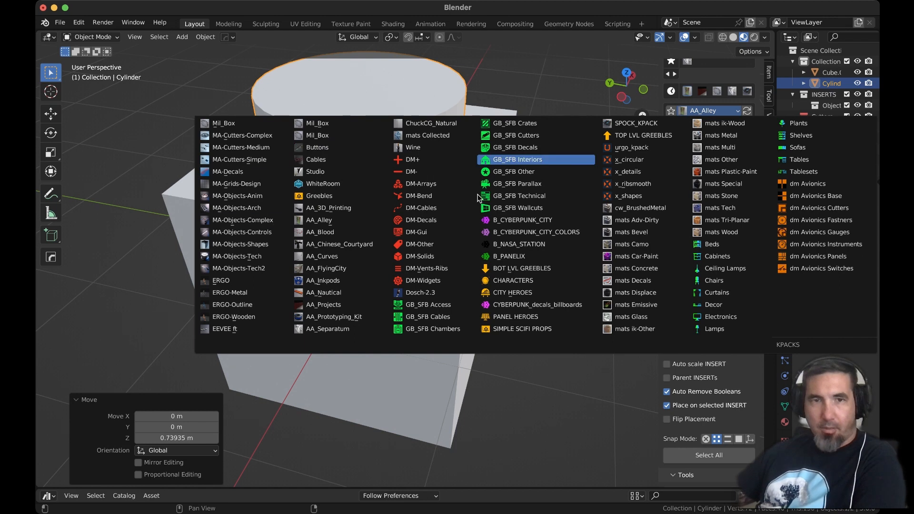
click(345, 304)
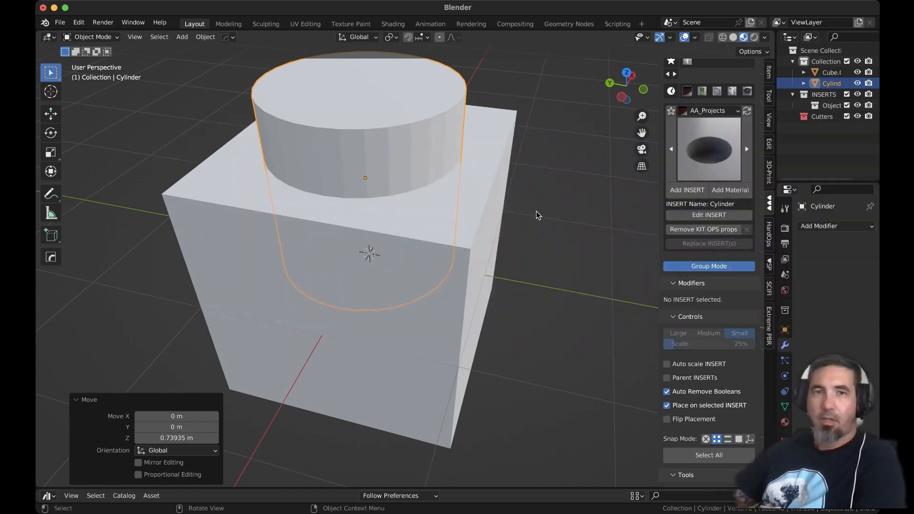
Apply the cylinder's rotation and scale and subtract the cylinder from the cube with a boolean difference
shift+middle_drag(538, 209, 562, 234)
key(ctrl+a)
click(553, 208)
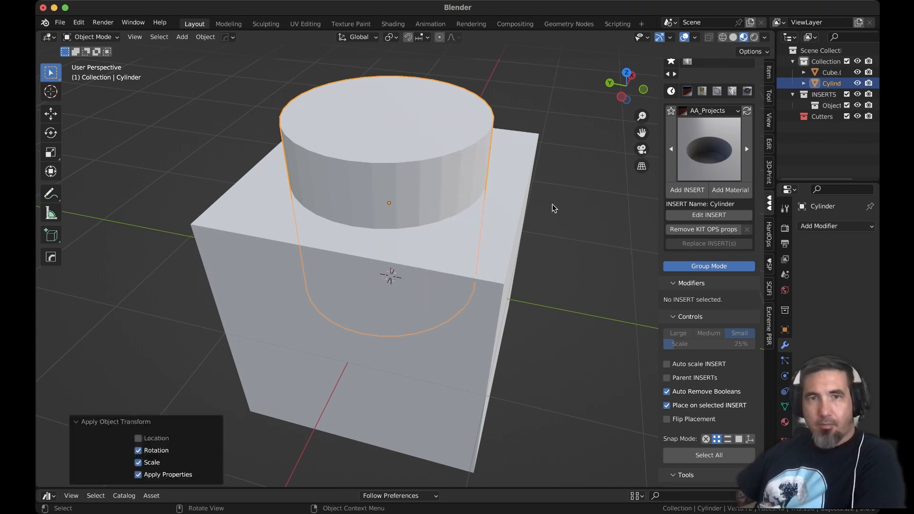
shift+click(456, 326)
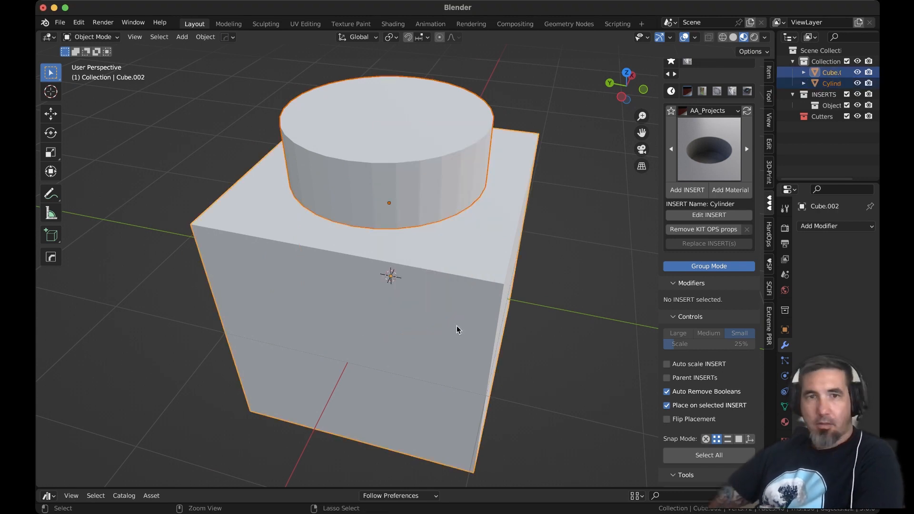
key(ctrl+minus)
Add an ico sphere raised about 0.85 m inside the cylindrical cut, and apply rotation and scale to it and the cylinder cutter
key(shift+a)
mouse_move(557, 229)
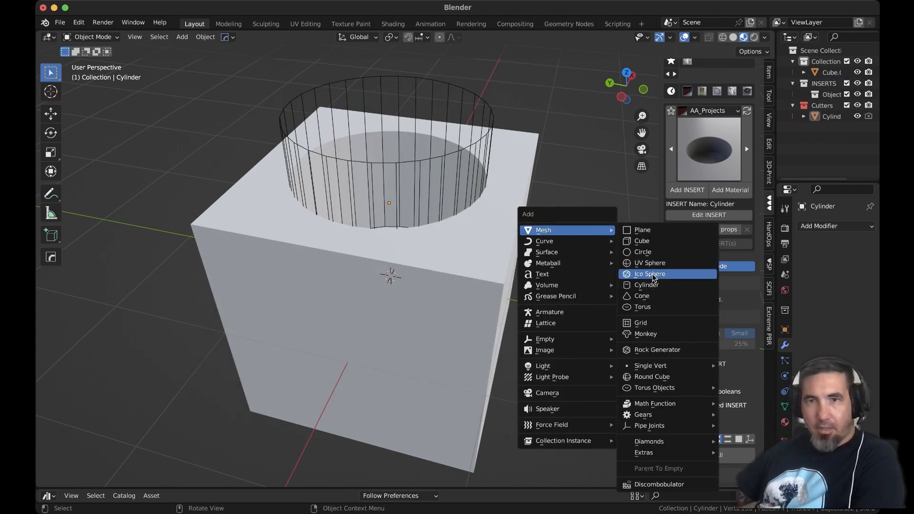
click(653, 278)
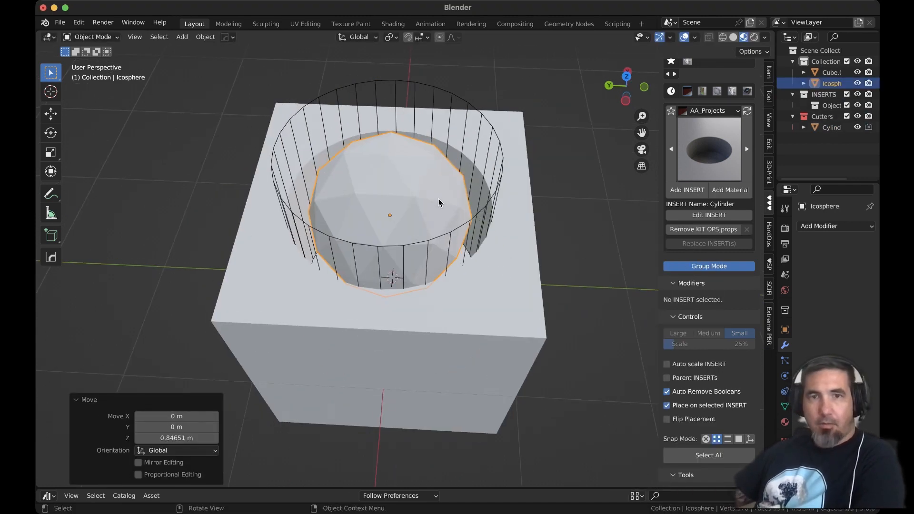
shift+click(479, 210)
key(ctrl+p)
click(479, 210)
middle_drag(479, 210, 581, 216)
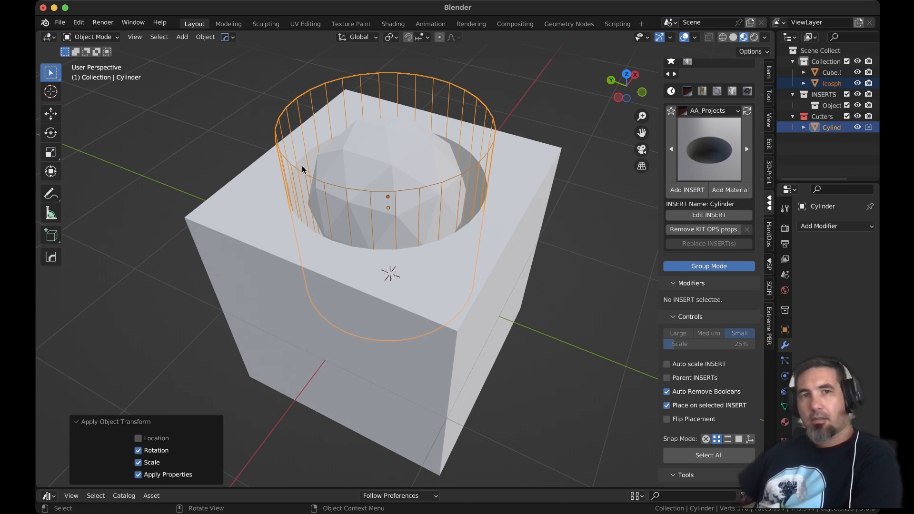
Save the cylinder cutter with the ico sphere as the Cylinder INSERT in AA_Projects, overwriting the existing file
click(369, 174)
mouse_move(561, 247)
middle_down()
mouse_move(516, 216)
mouse_move(536, 206)
mouse_move(573, 230)
mouse_move(571, 242)
middle_up()
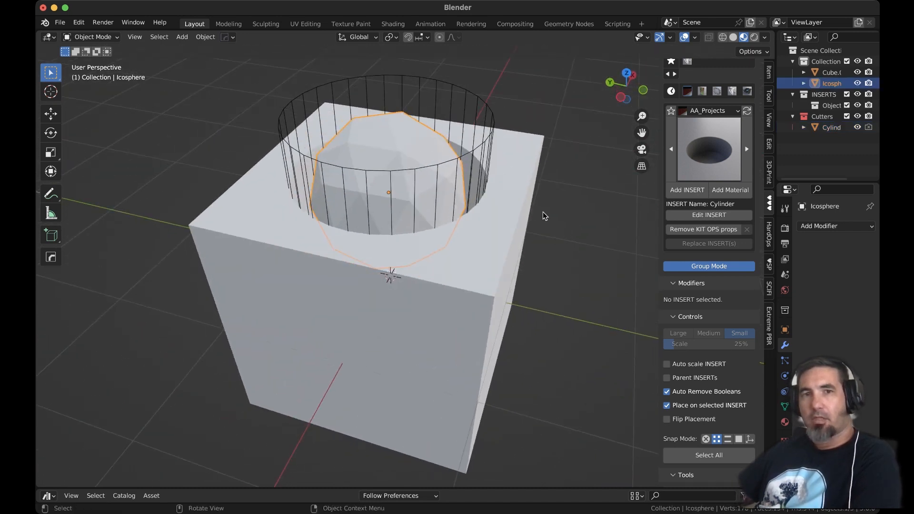
middle_drag(449, 215, 470, 238)
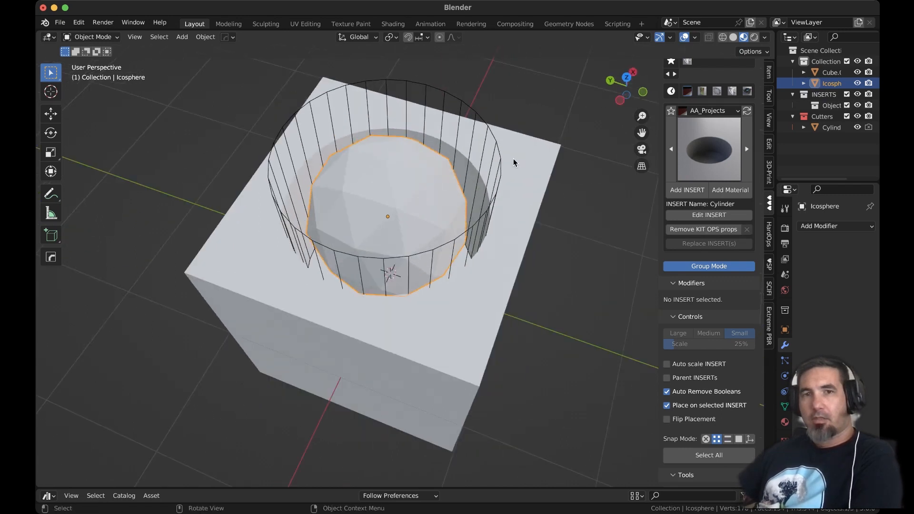
click(450, 95)
right_click(450, 93)
click(567, 271)
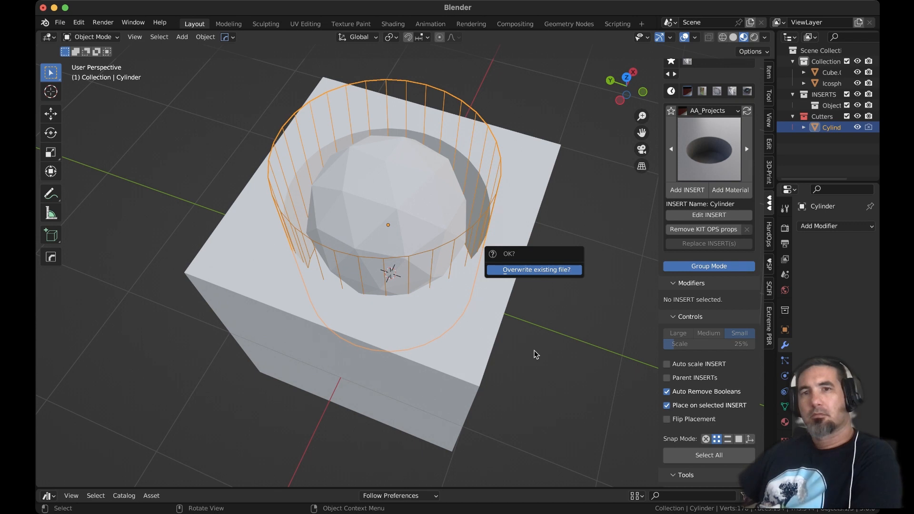
key(Return)
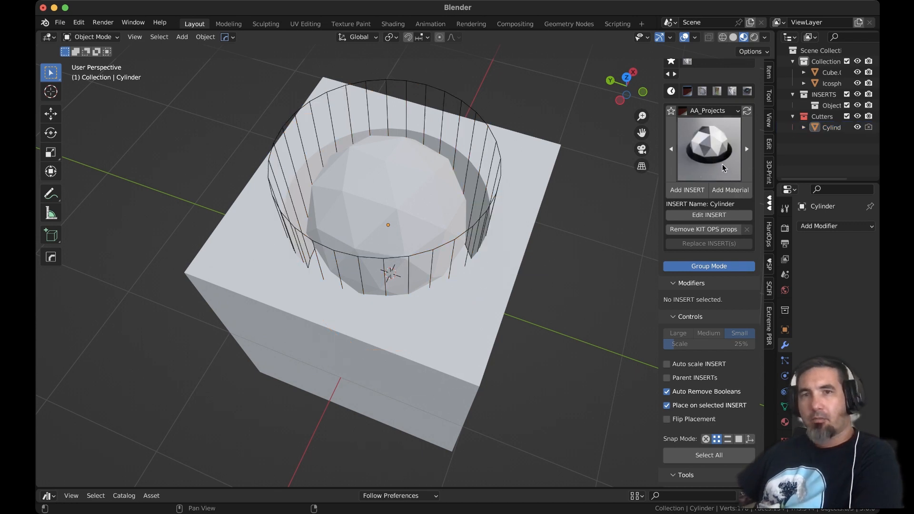
Delete the original ico sphere and cylinder cutter from the cube scene
click(446, 243)
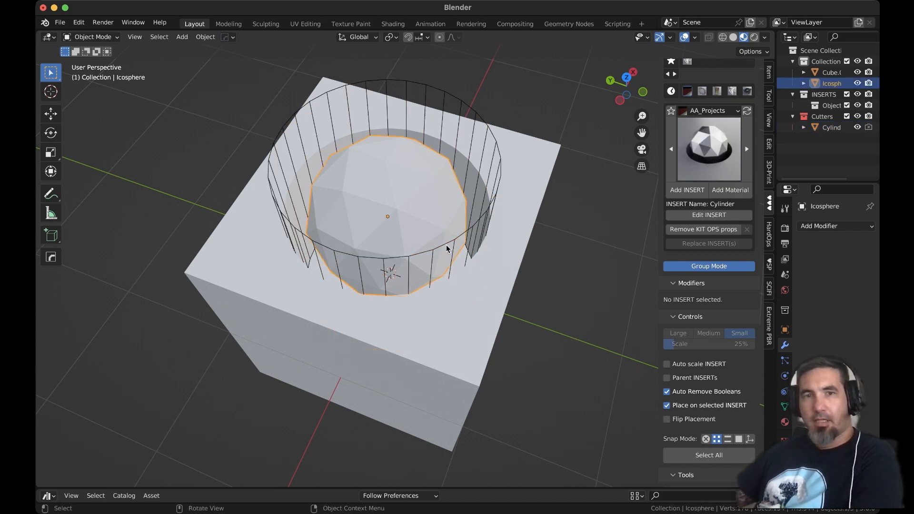
click(446, 247)
key(x)
click(446, 247)
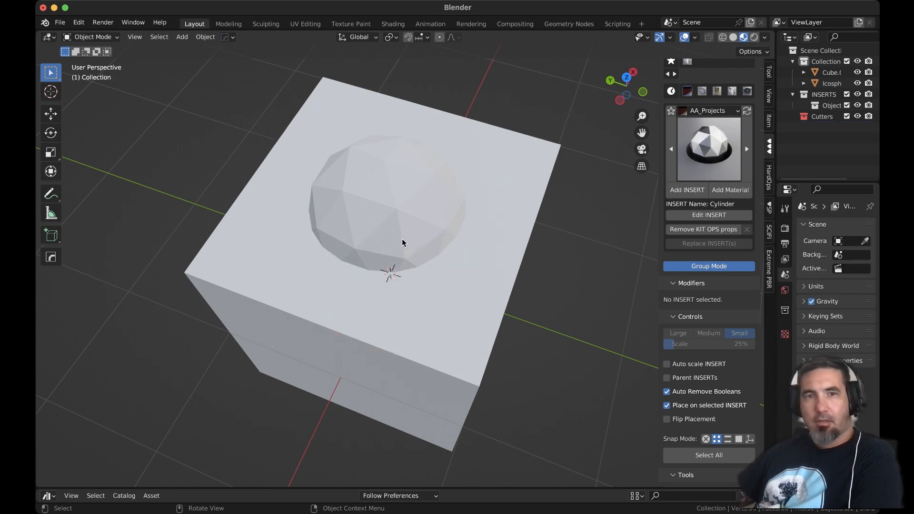
Place the updated Cylinder INSERT at the negative X, negative Y corner of the cube's top face and check it from several angles
click(686, 190)
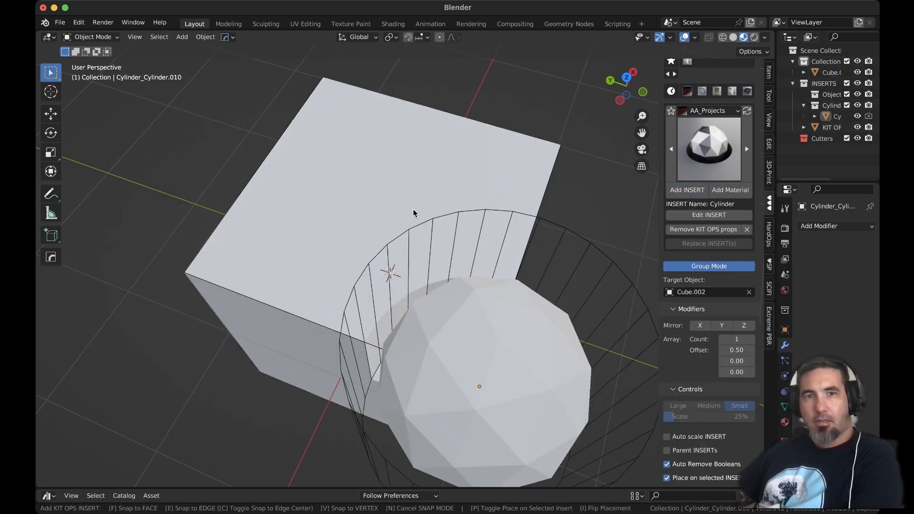
click(413, 213)
middle_drag(413, 213, 401, 262)
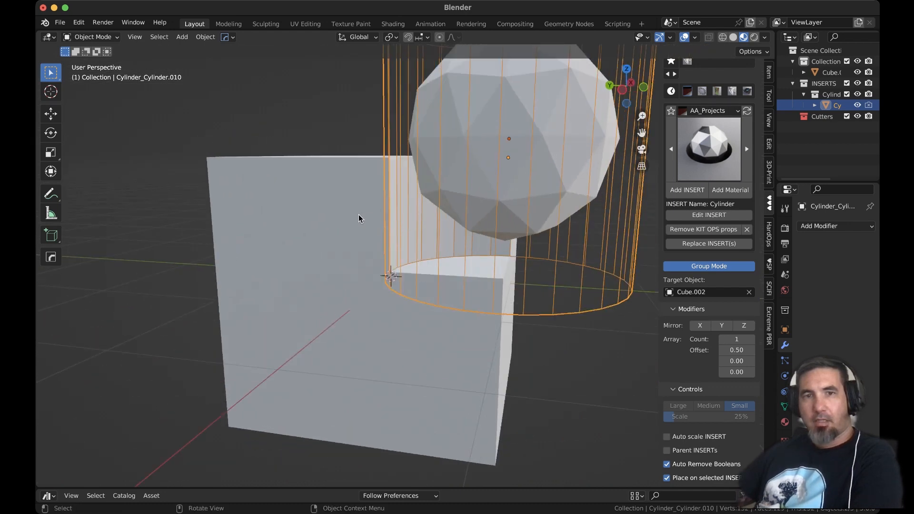
middle_drag(358, 218, 506, 244)
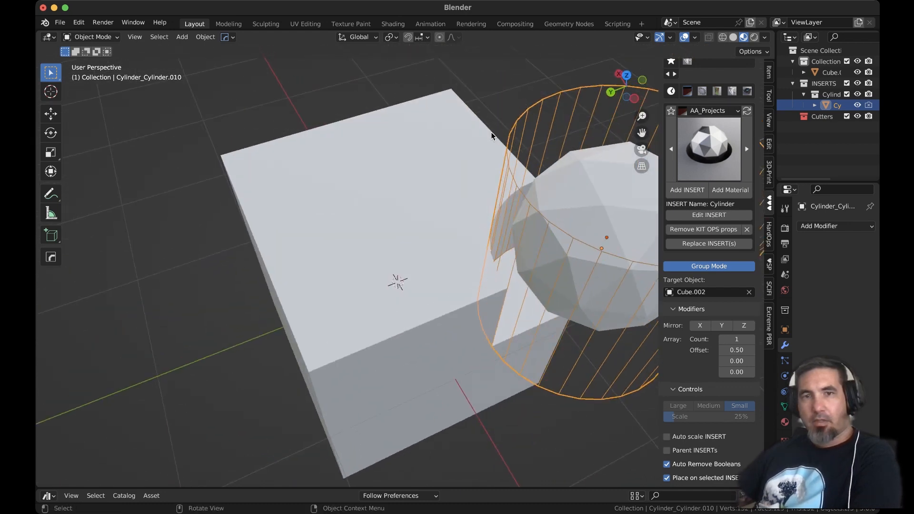
middle_drag(574, 207, 410, 170)
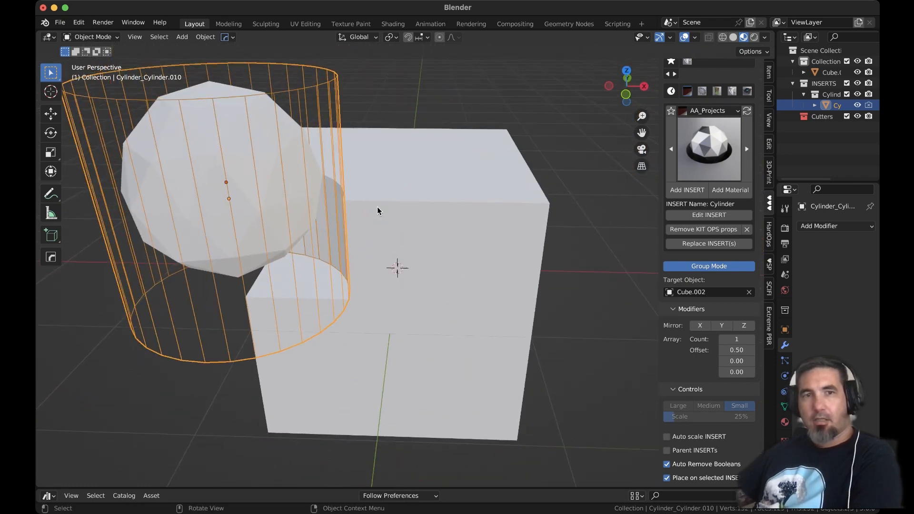
middle_drag(377, 207, 472, 219)
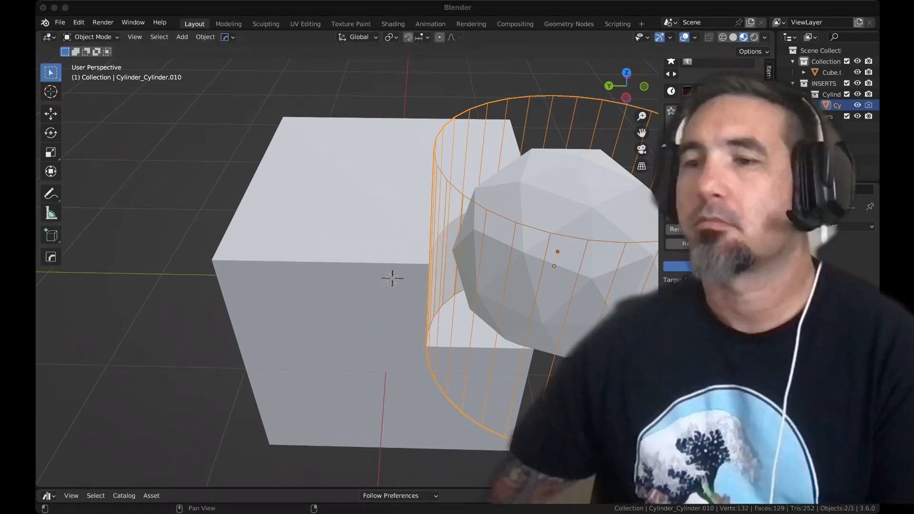